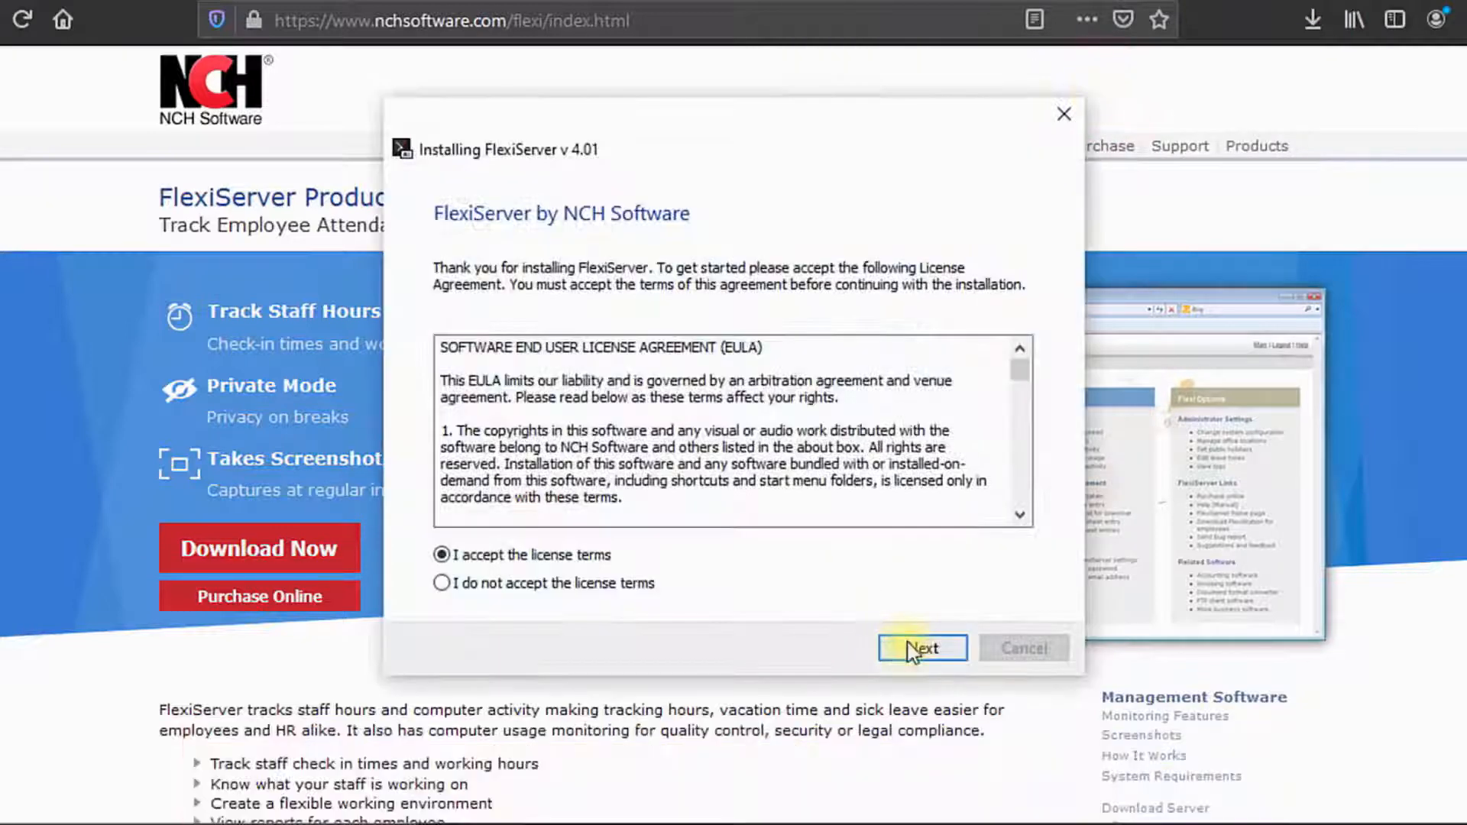
Step: Accept the license terms, install FlexiServer, and acknowledge the WebServer Starting notice
{"action": "left_click", "coordinate": [913, 642]}
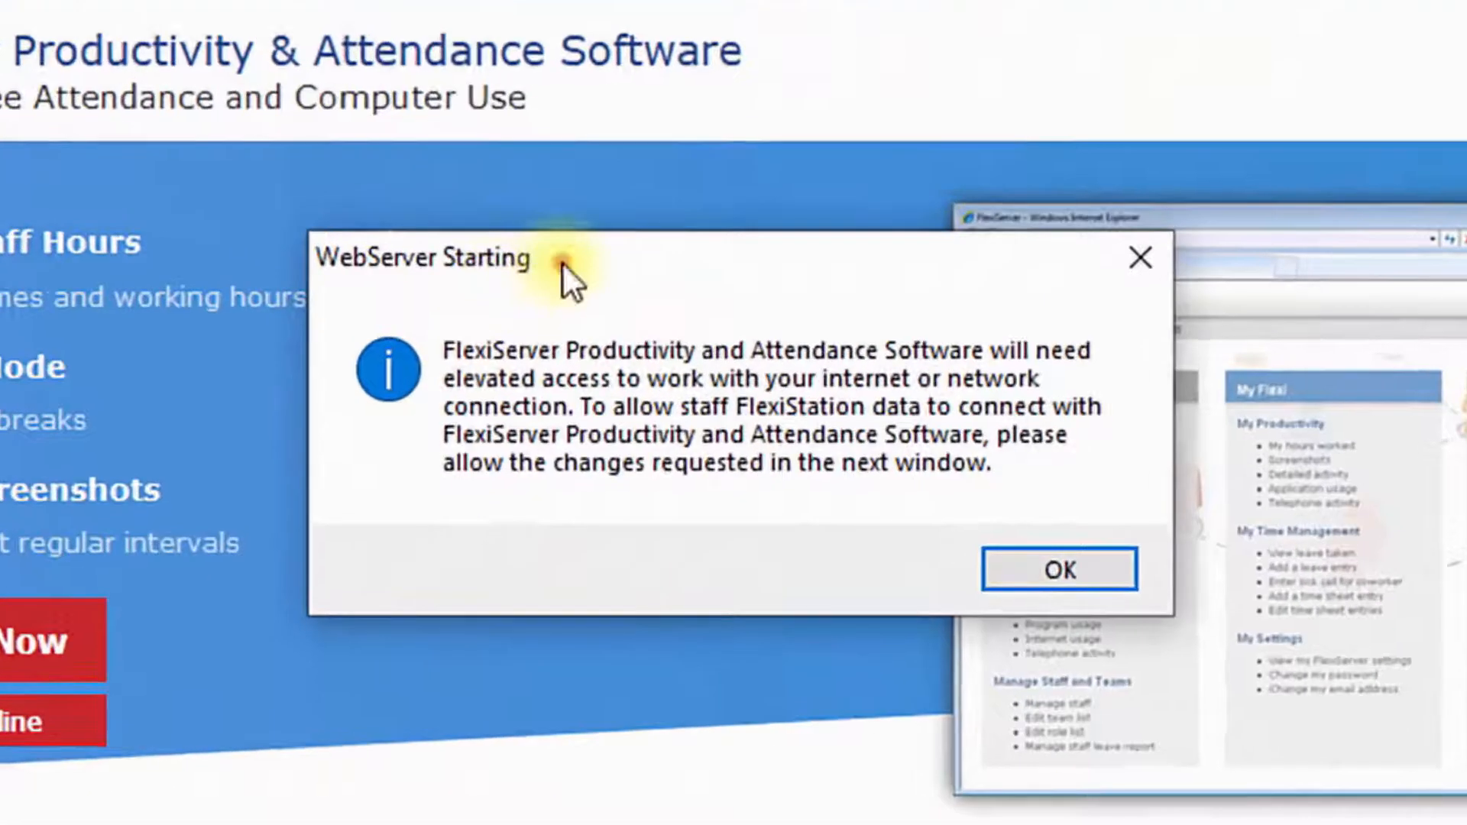
{"action": "left_click", "coordinate": [632, 321]}
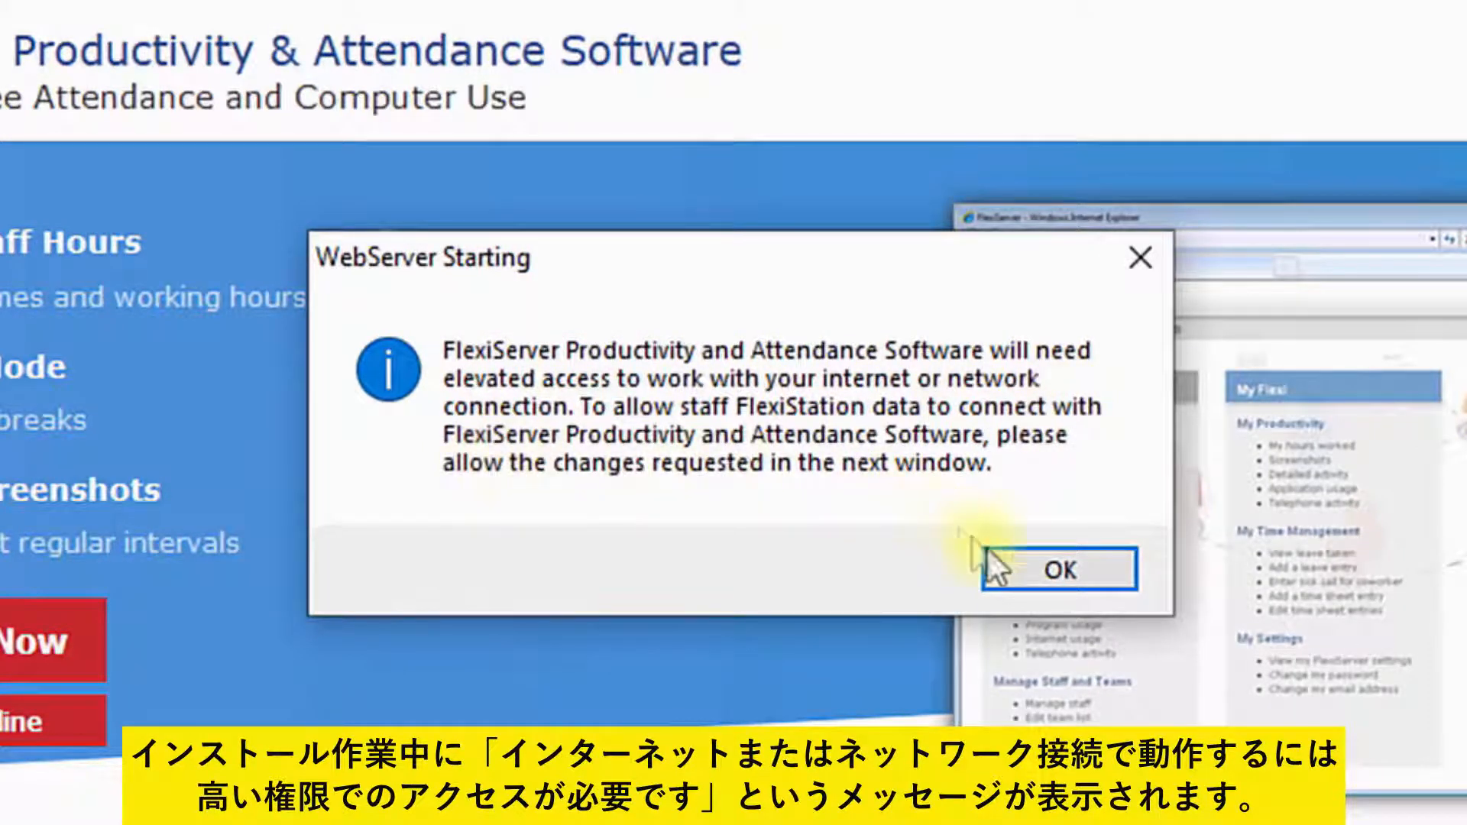
{"action": "left_click", "coordinate": [1079, 575]}
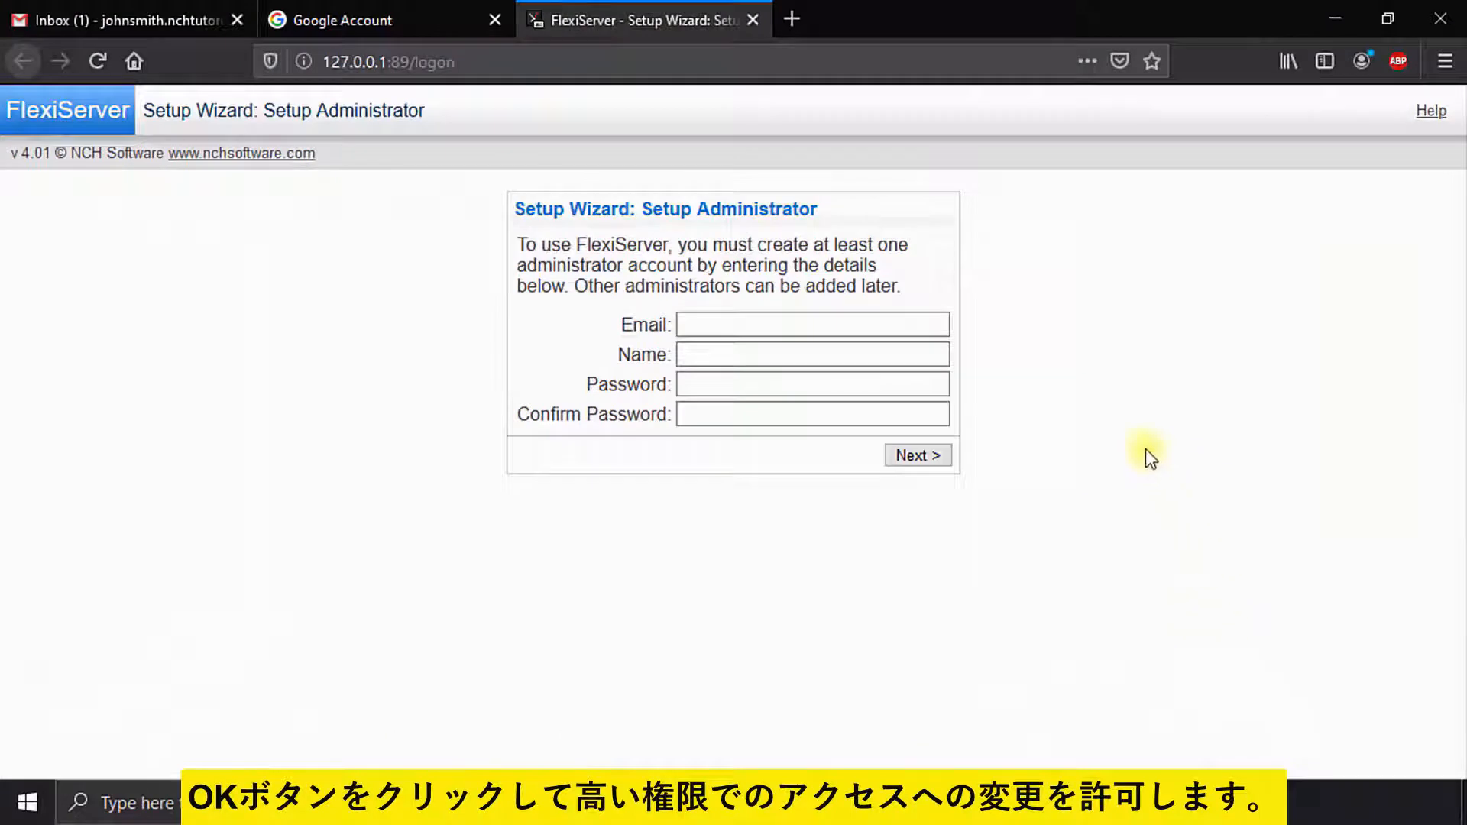
Step: Enter the administrator's e-mail, full name, password and password confirmation in Setup Administrator
{"action": "left_click", "coordinate": [1145, 448]}
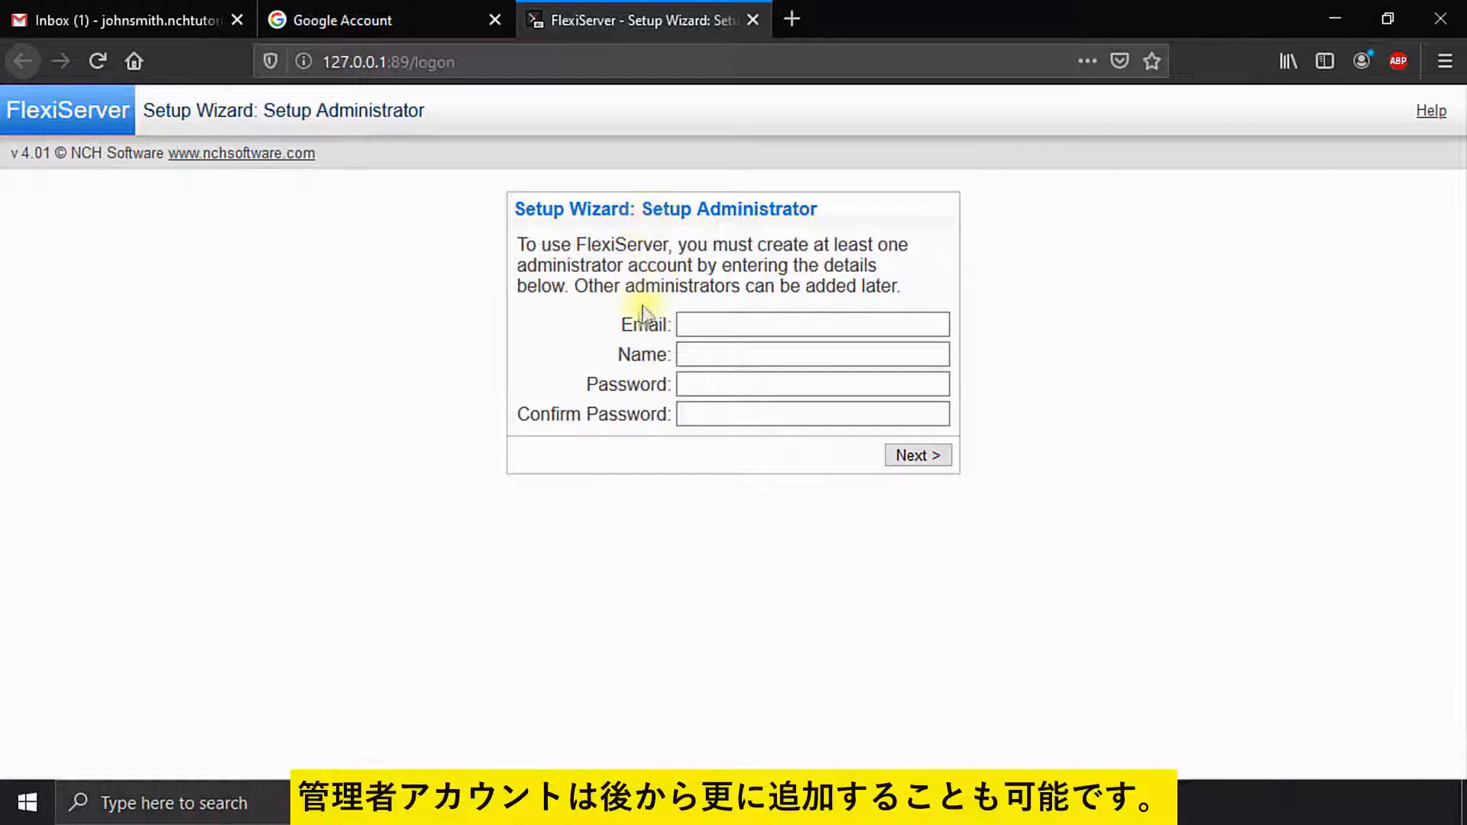
{"action": "left_click", "coordinate": [722, 321]}
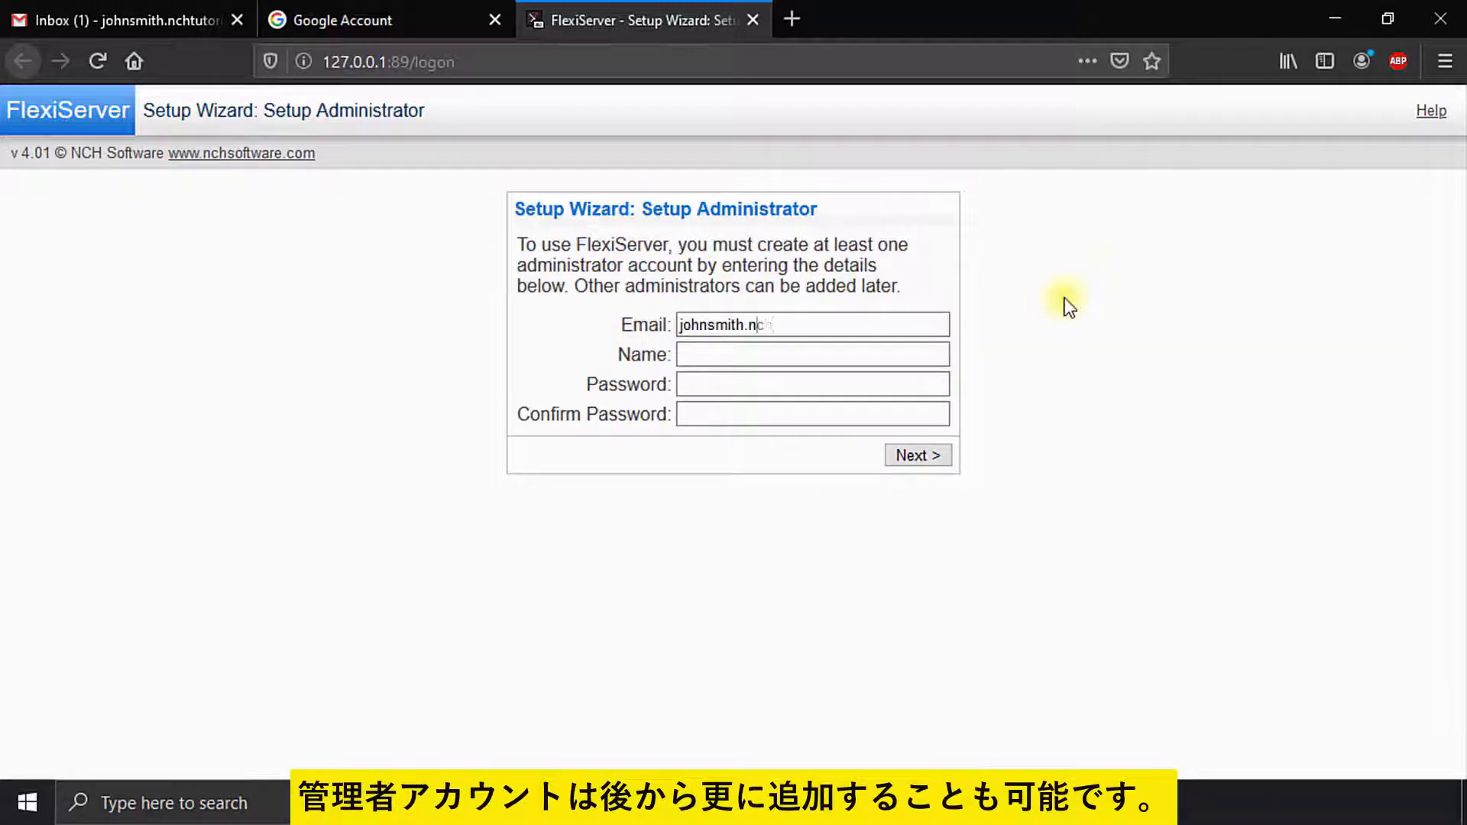
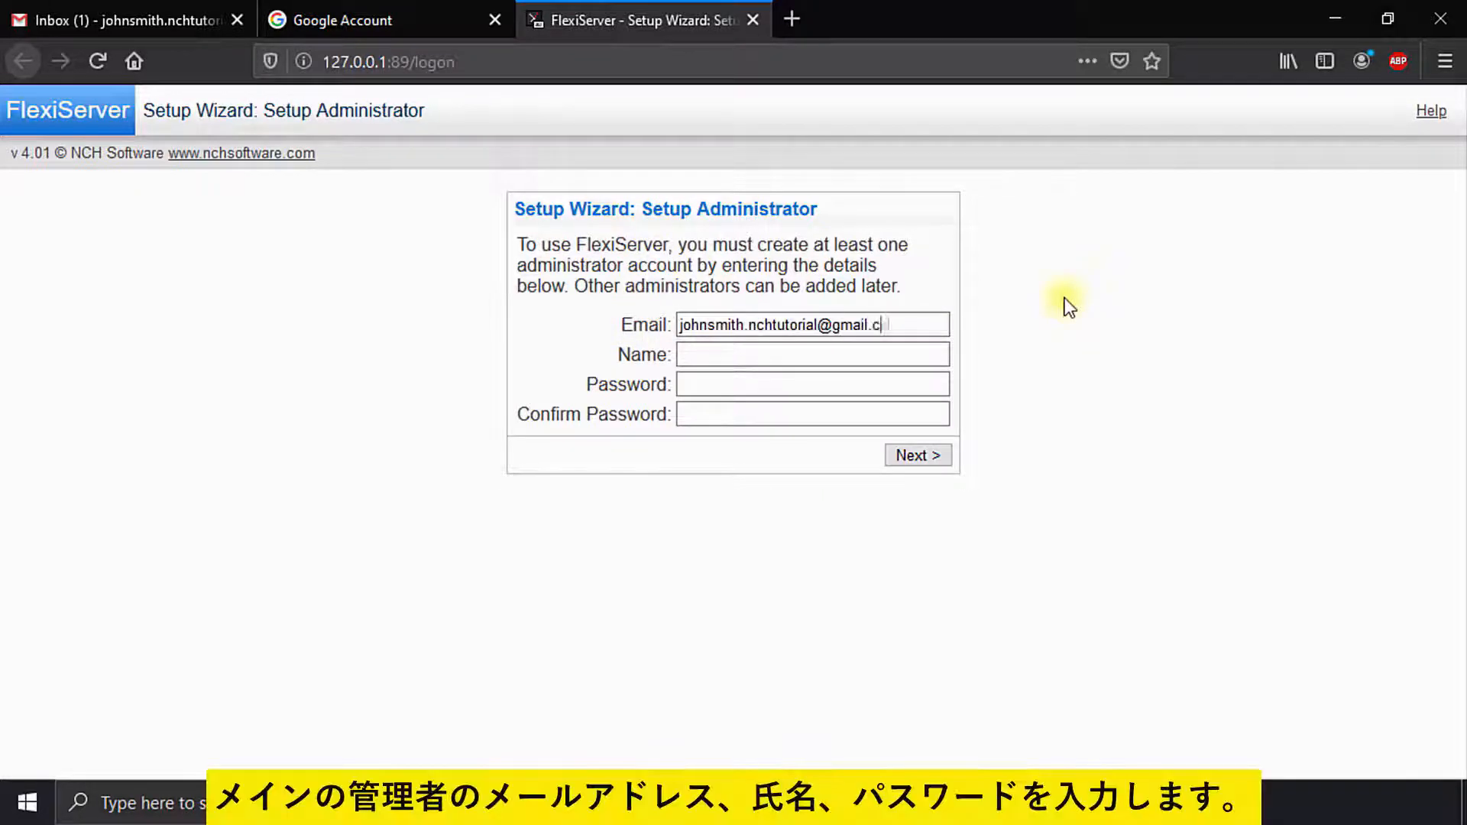
{"action": "key", "text": "Tab"}
{"action": "type", "text": "John Smith"}
{"action": "key", "text": "Tab"}
{"action": "type", "text": "********"}
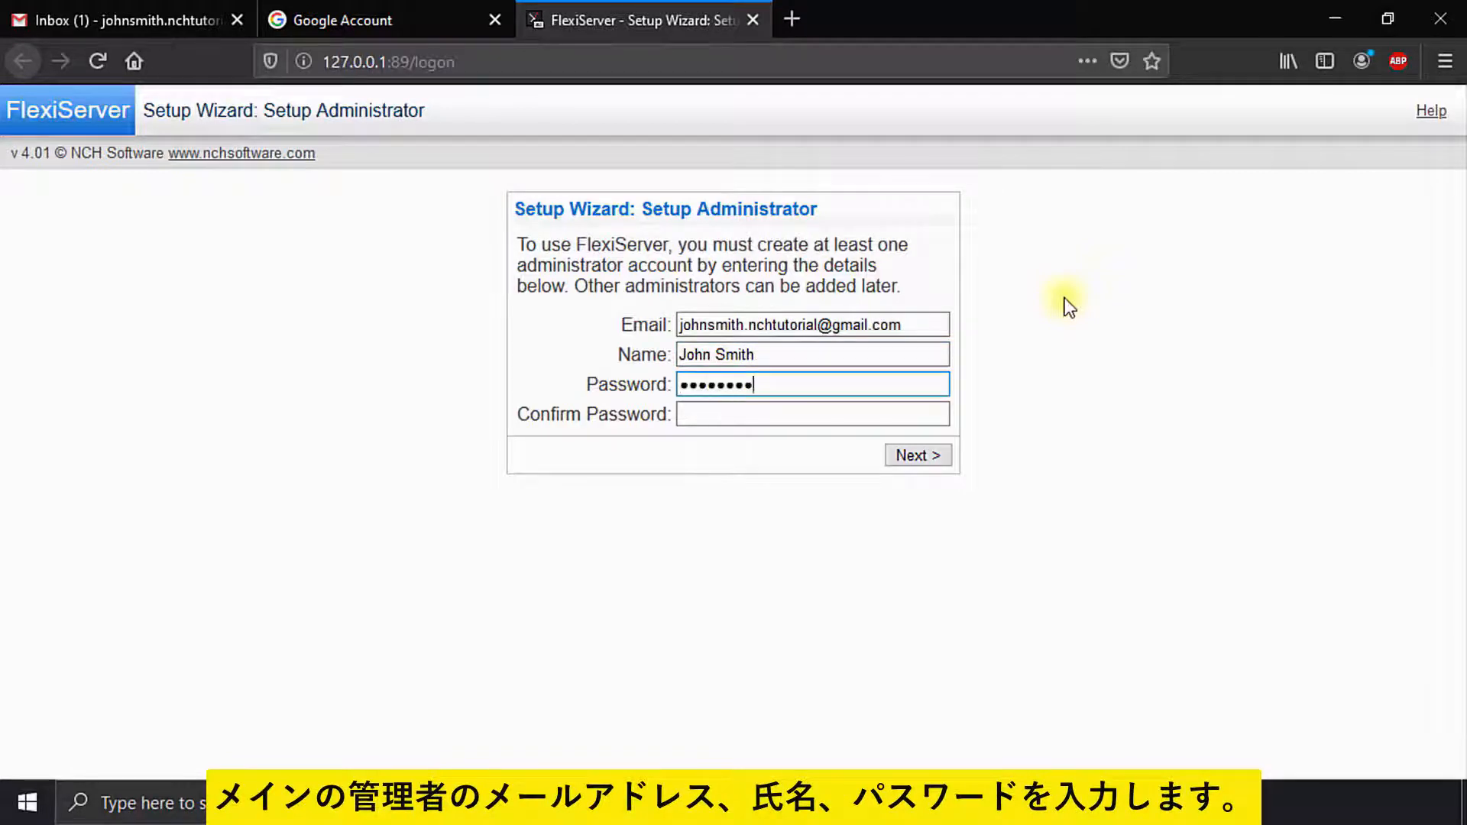
{"action": "key", "text": "Tab"}
{"action": "type", "text": "********"}
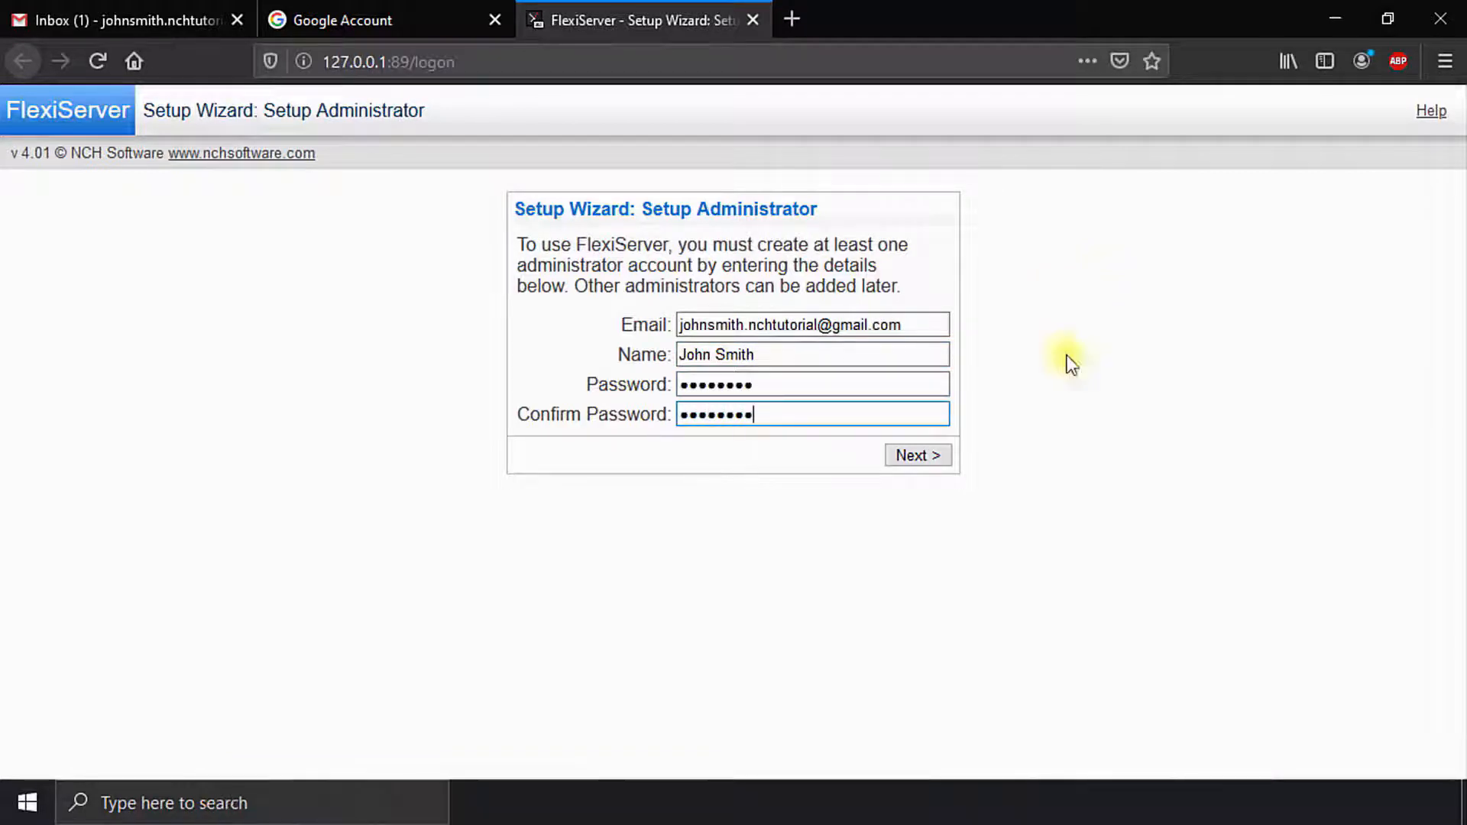
Step: Submit the administrator account, check Gmail, and answer 'No, I did not receive a welcome email'
{"action": "left_click", "coordinate": [914, 455]}
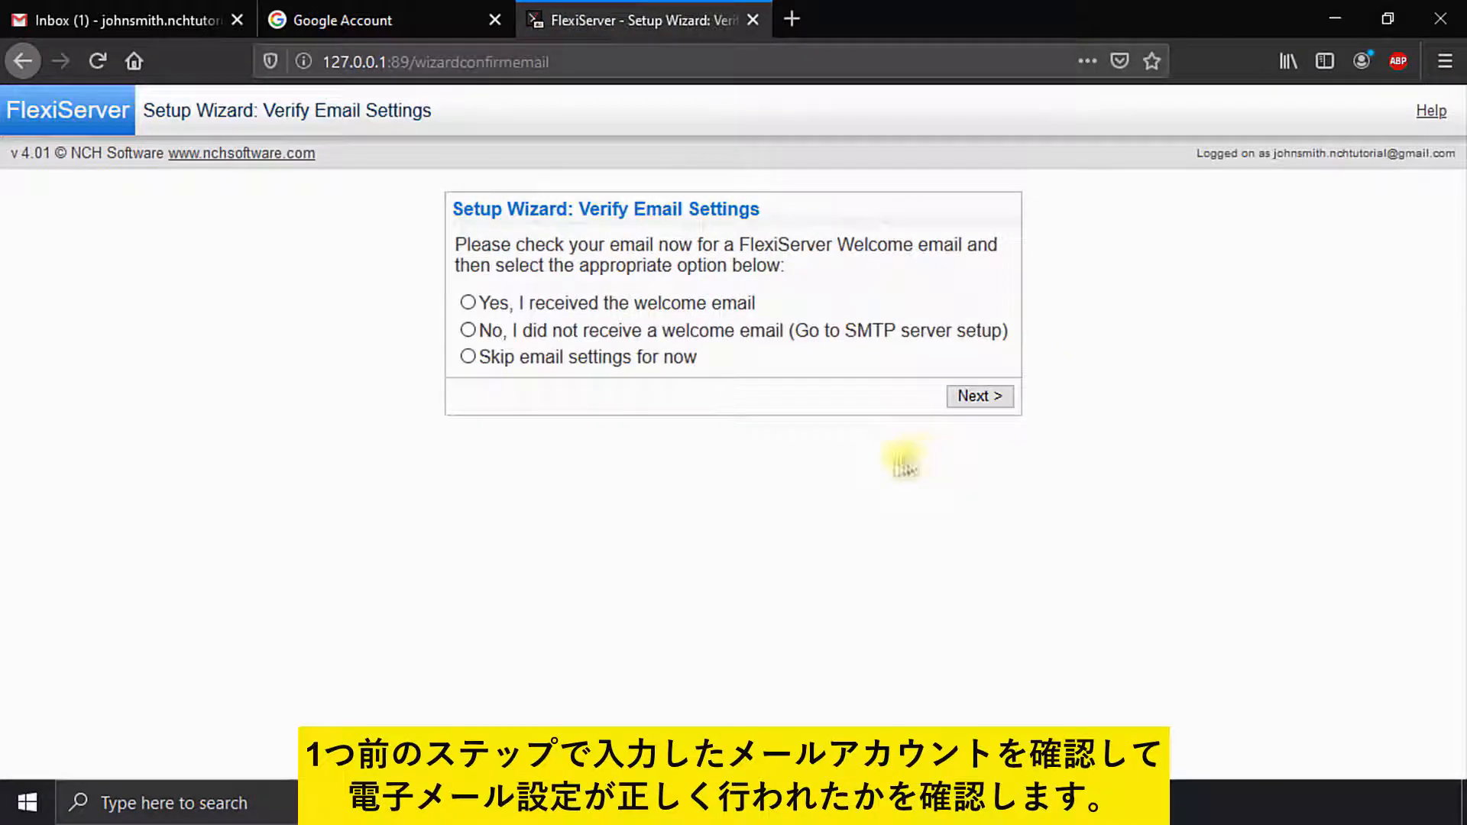
{"action": "left_click", "coordinate": [141, 20]}
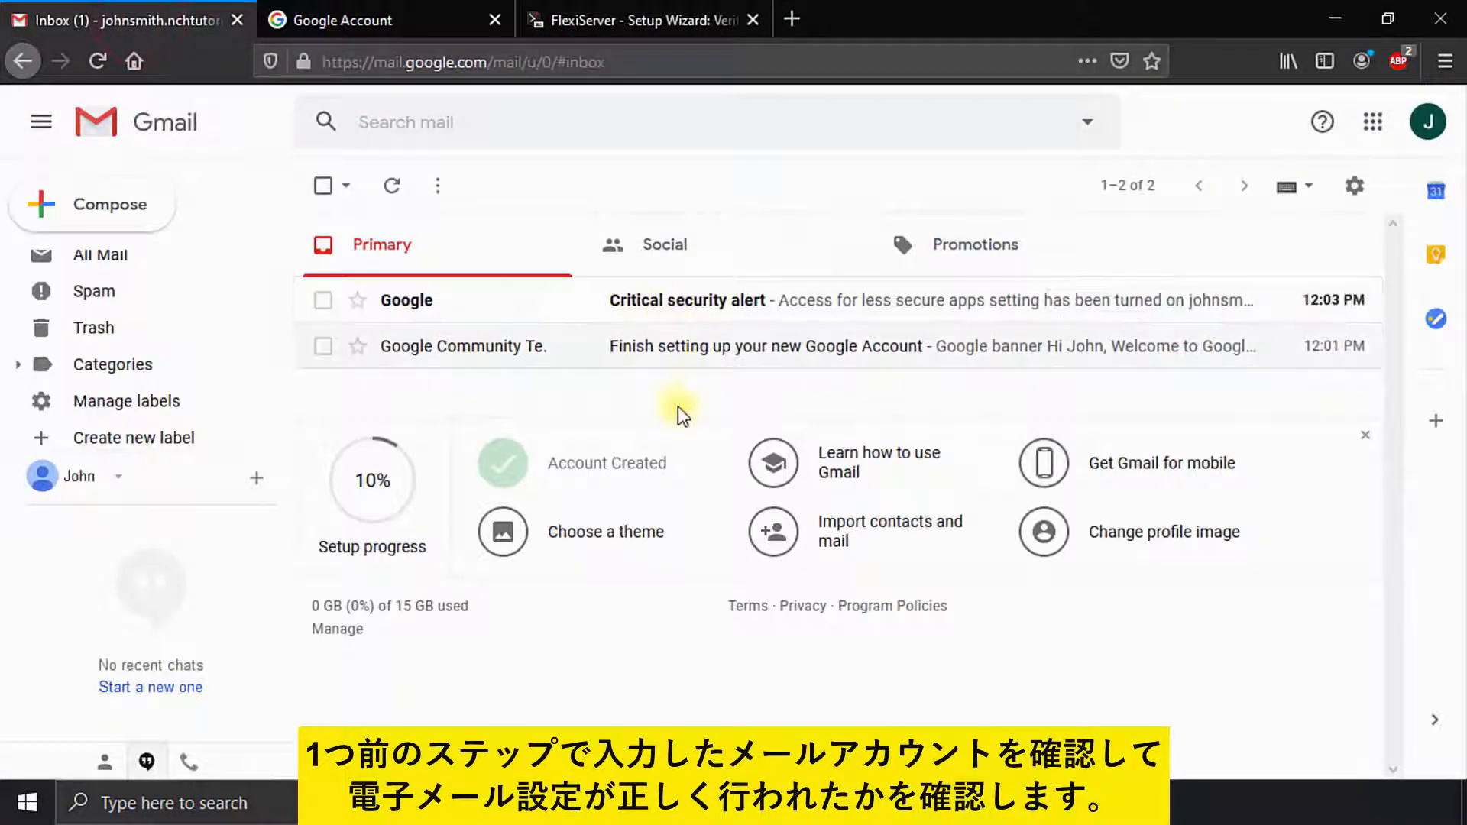
{"action": "left_click", "coordinate": [606, 23]}
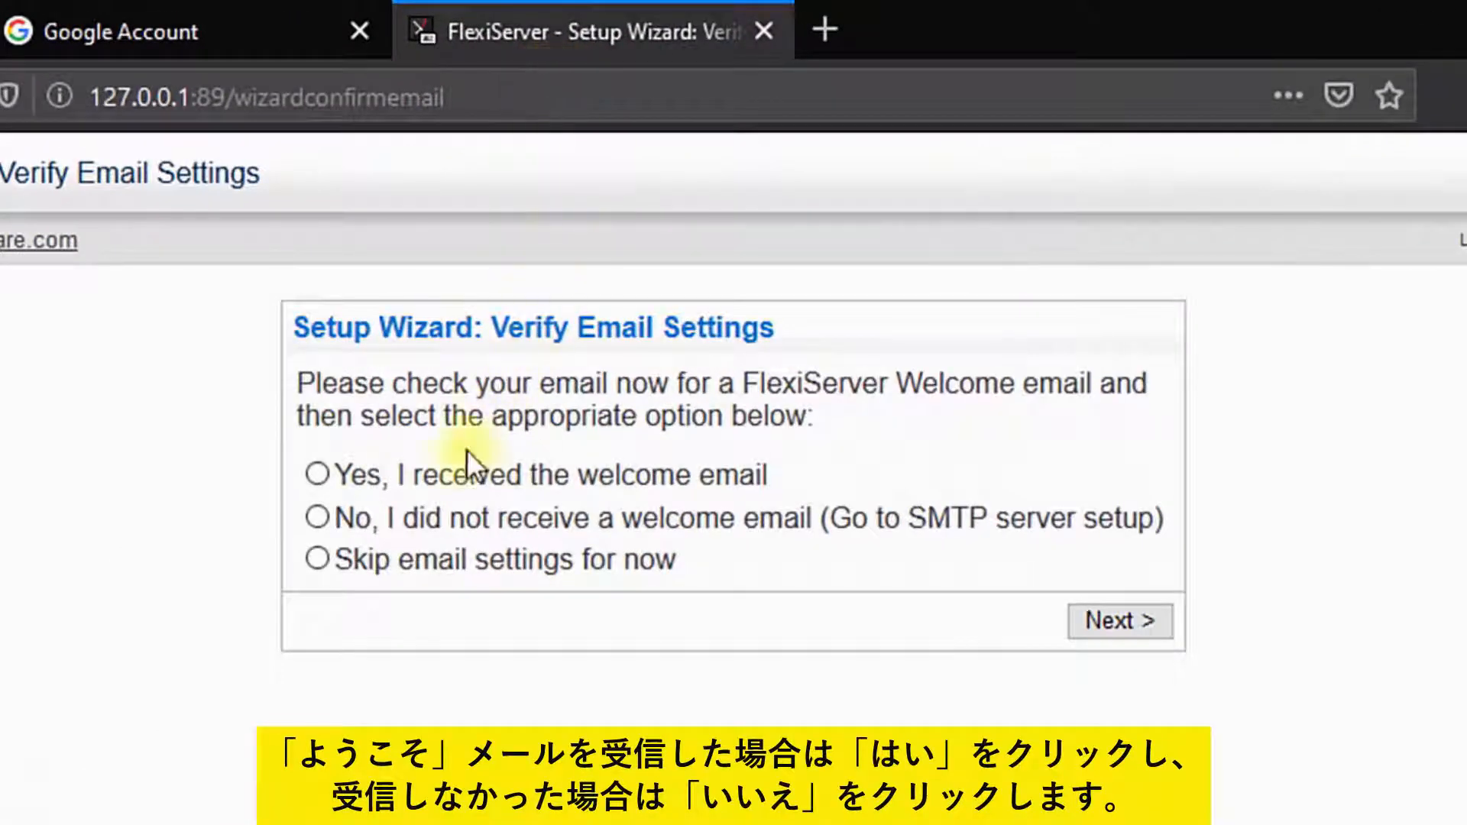
{"action": "left_click", "coordinate": [444, 518]}
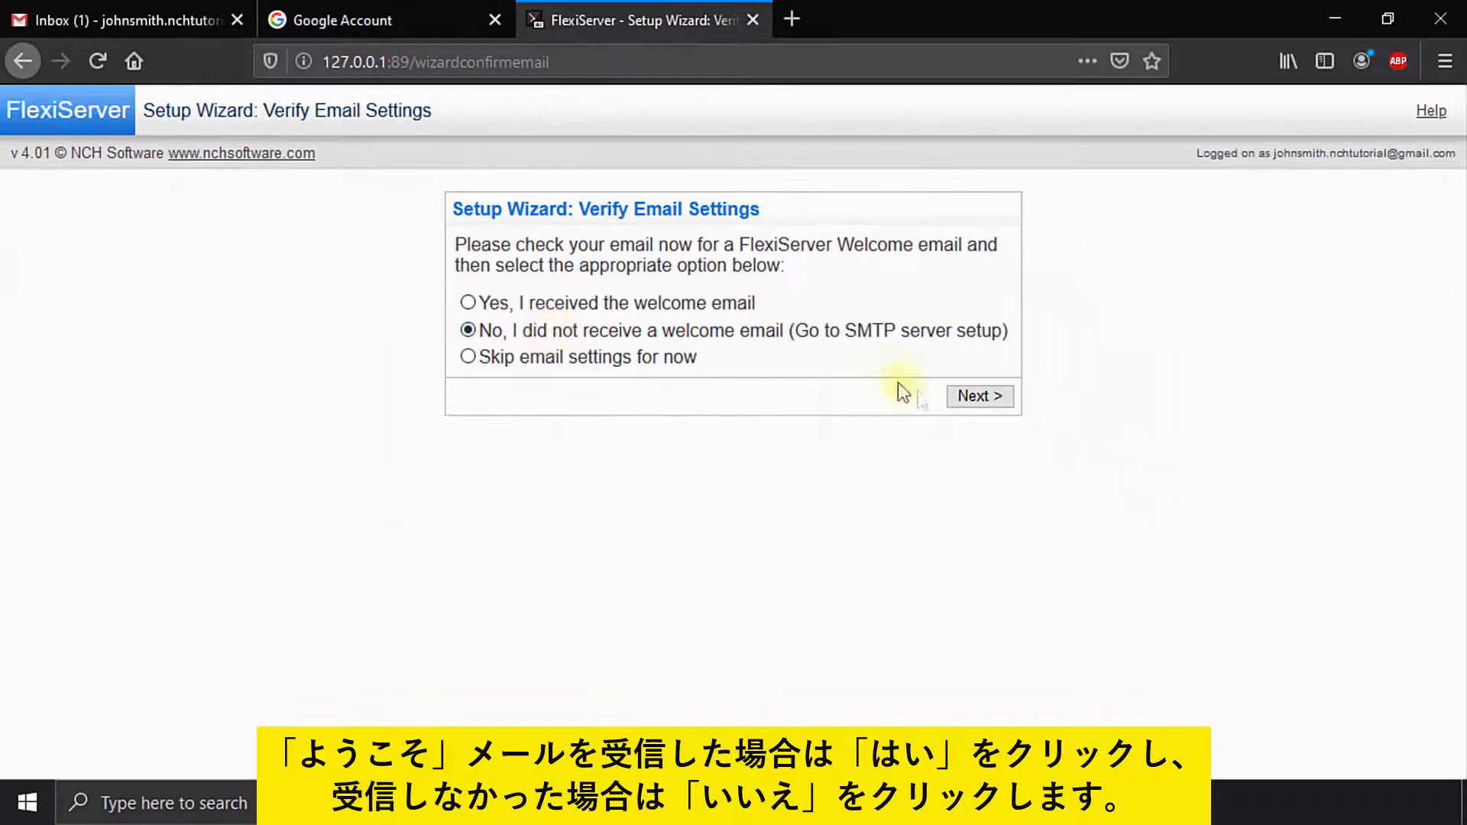
{"action": "left_click", "coordinate": [957, 395]}
Step: Send mail through smtp.gmail.com with authentication using the Gmail account's user name and password
{"action": "left_click", "coordinate": [582, 359]}
{"action": "left_click", "coordinate": [747, 371]}
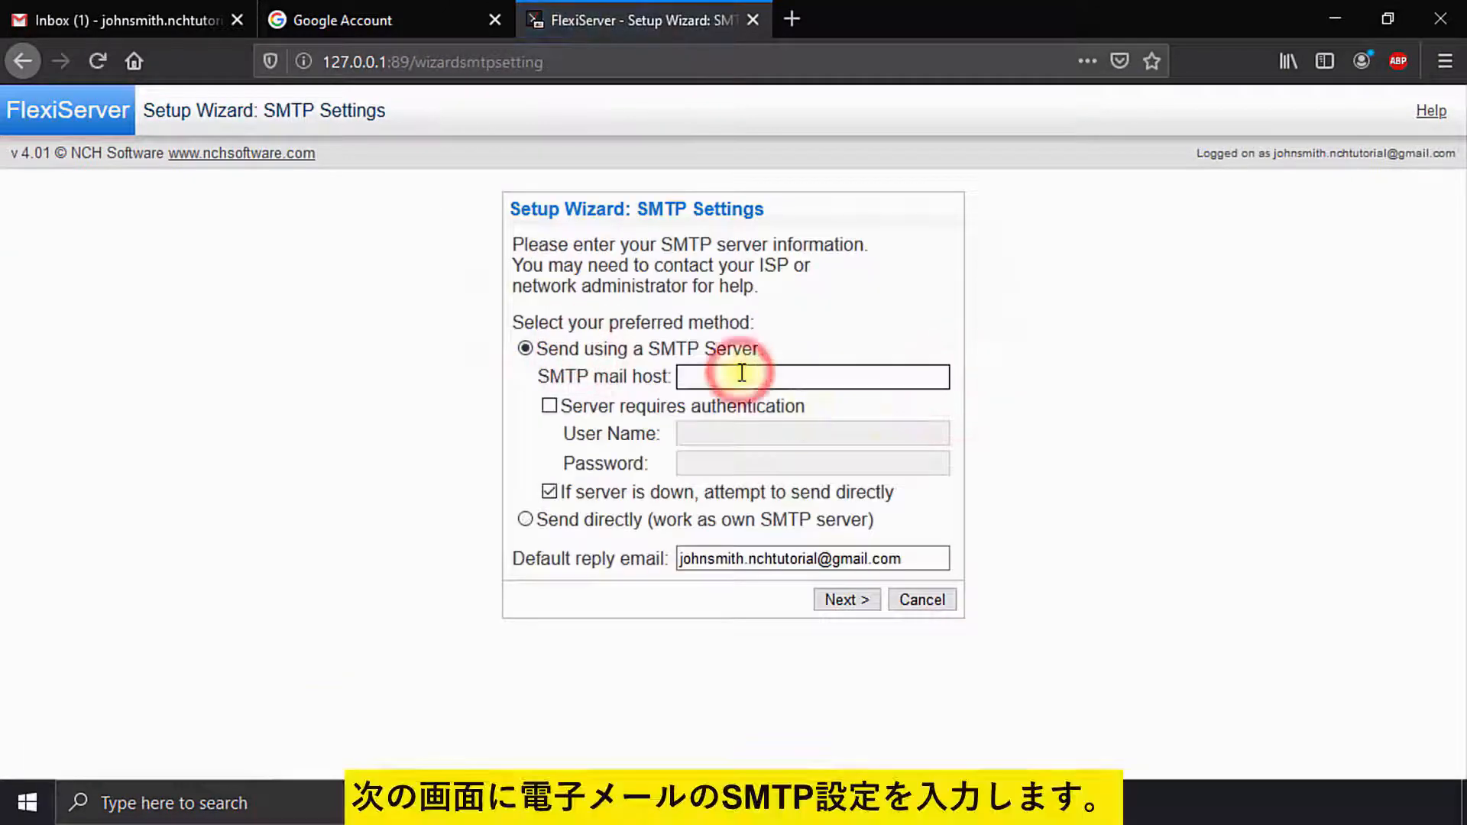
{"action": "type", "text": "smtp.gmail.com"}
{"action": "left_click", "coordinate": [646, 409]}
{"action": "left_click", "coordinate": [715, 432]}
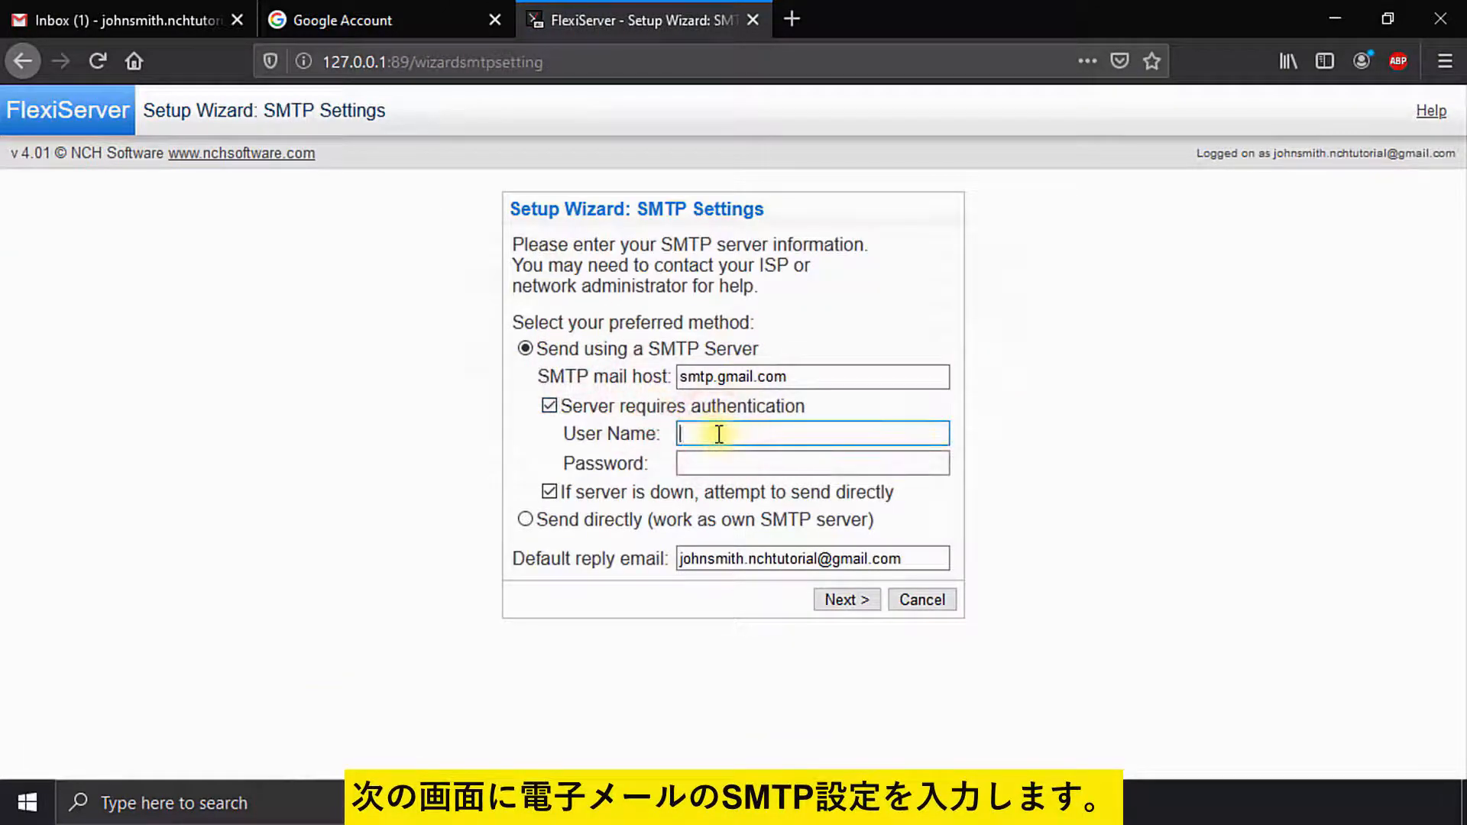
{"action": "key", "text": "Tab"}
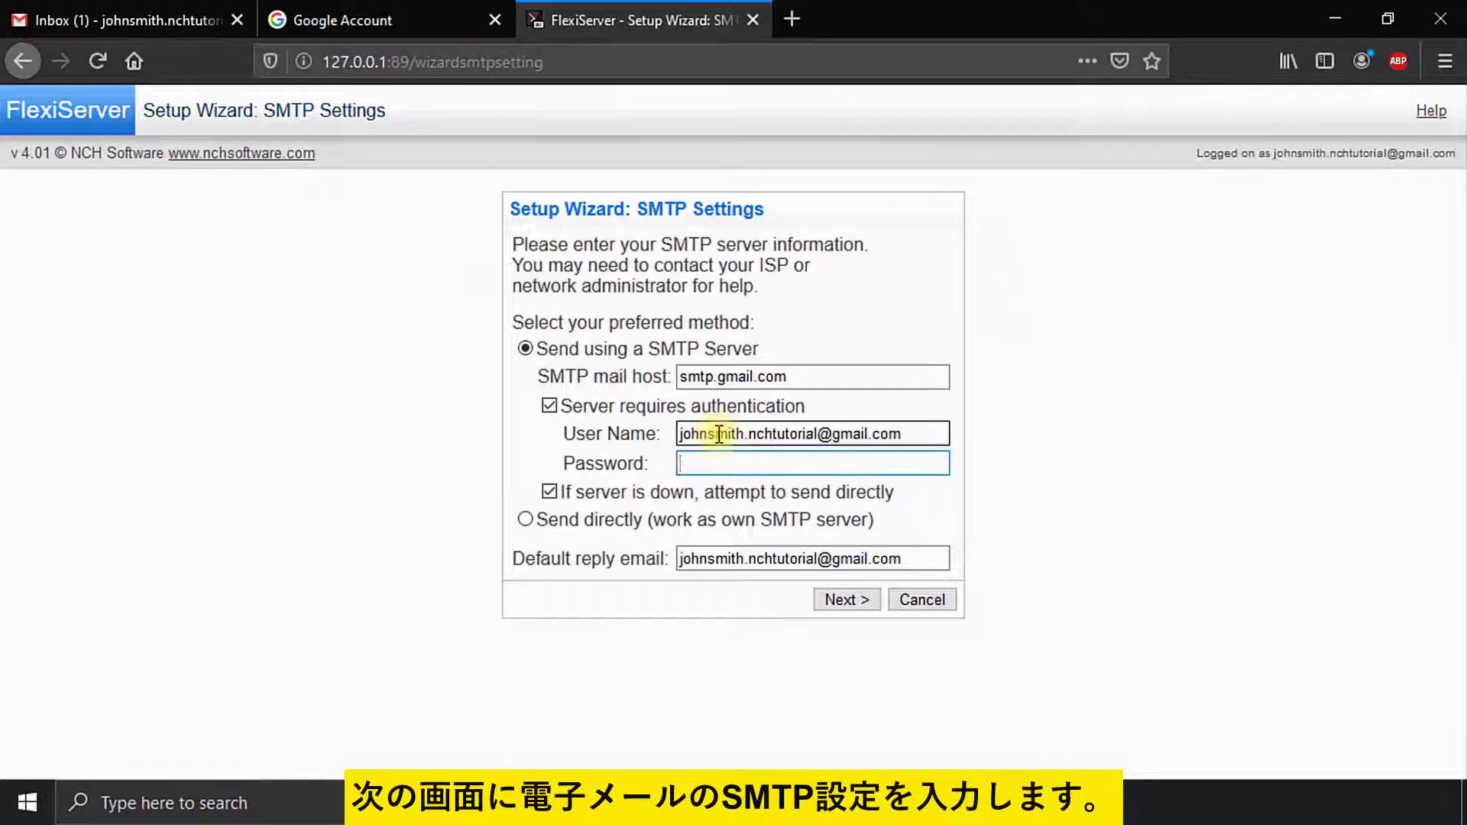
{"action": "type", "text": "•••••••••••••••"}
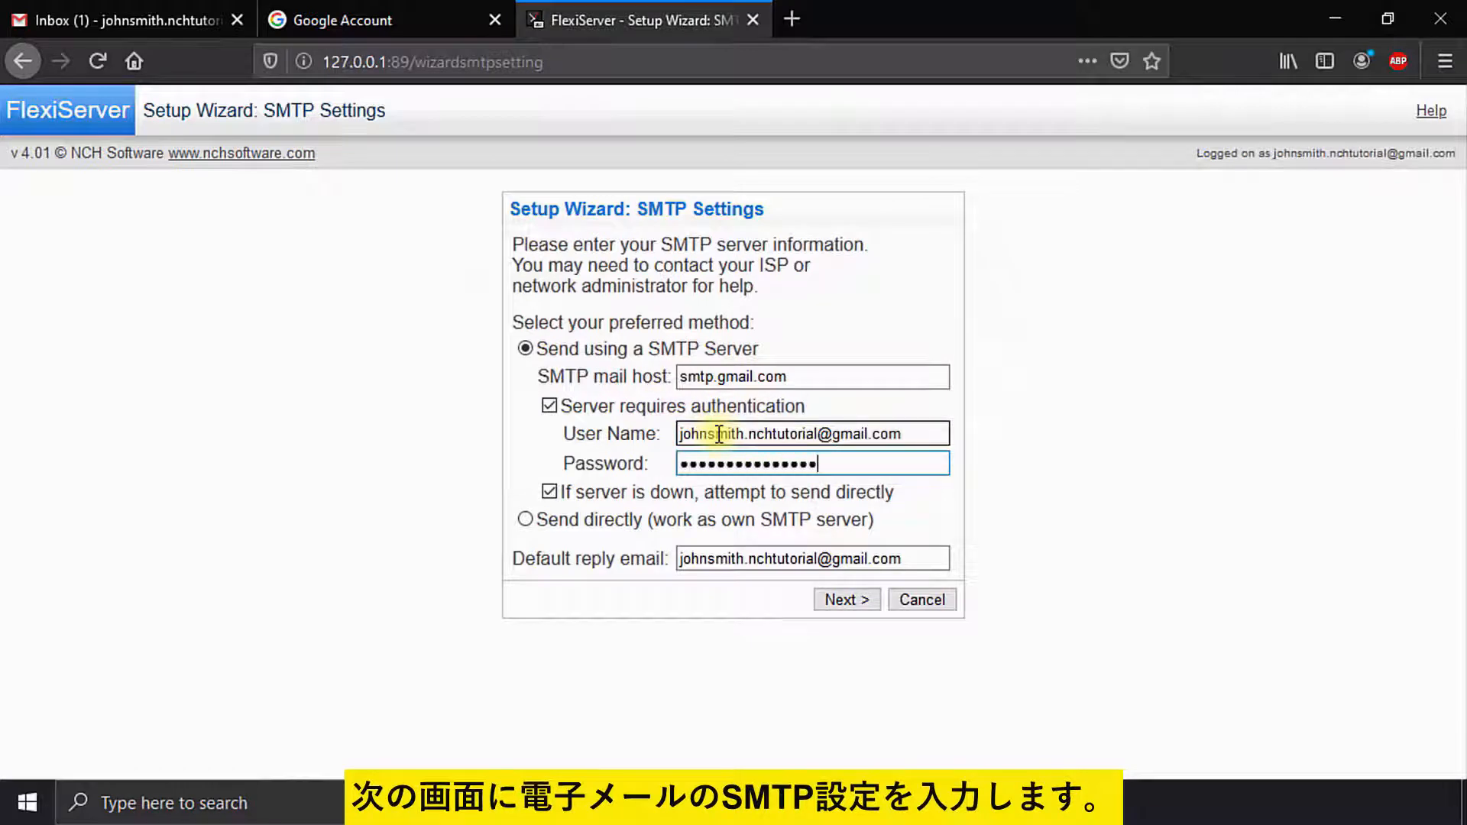
{"action": "left_click", "coordinate": [843, 599]}
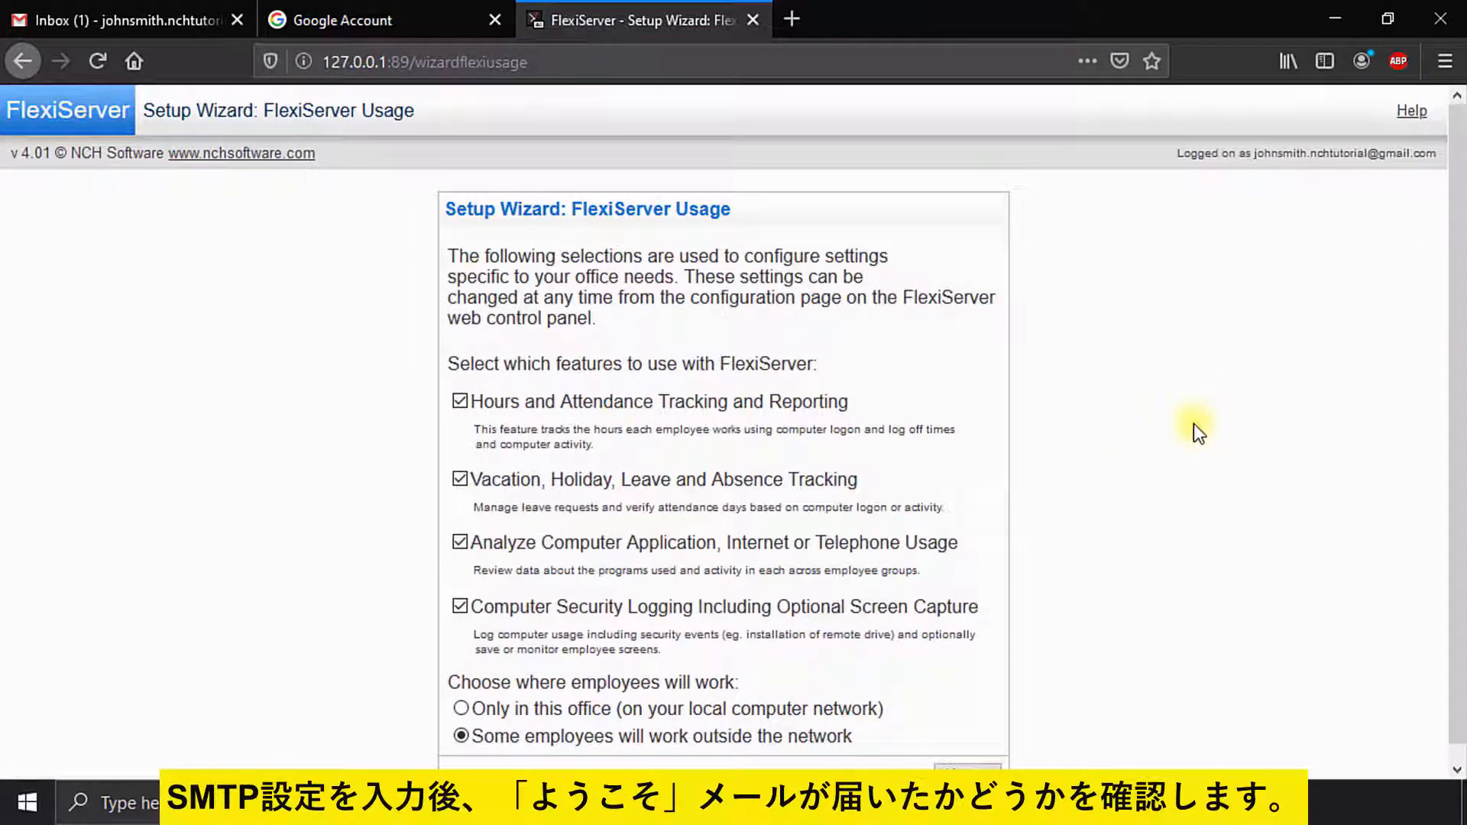
{"action": "left_click", "coordinate": [183, 20]}
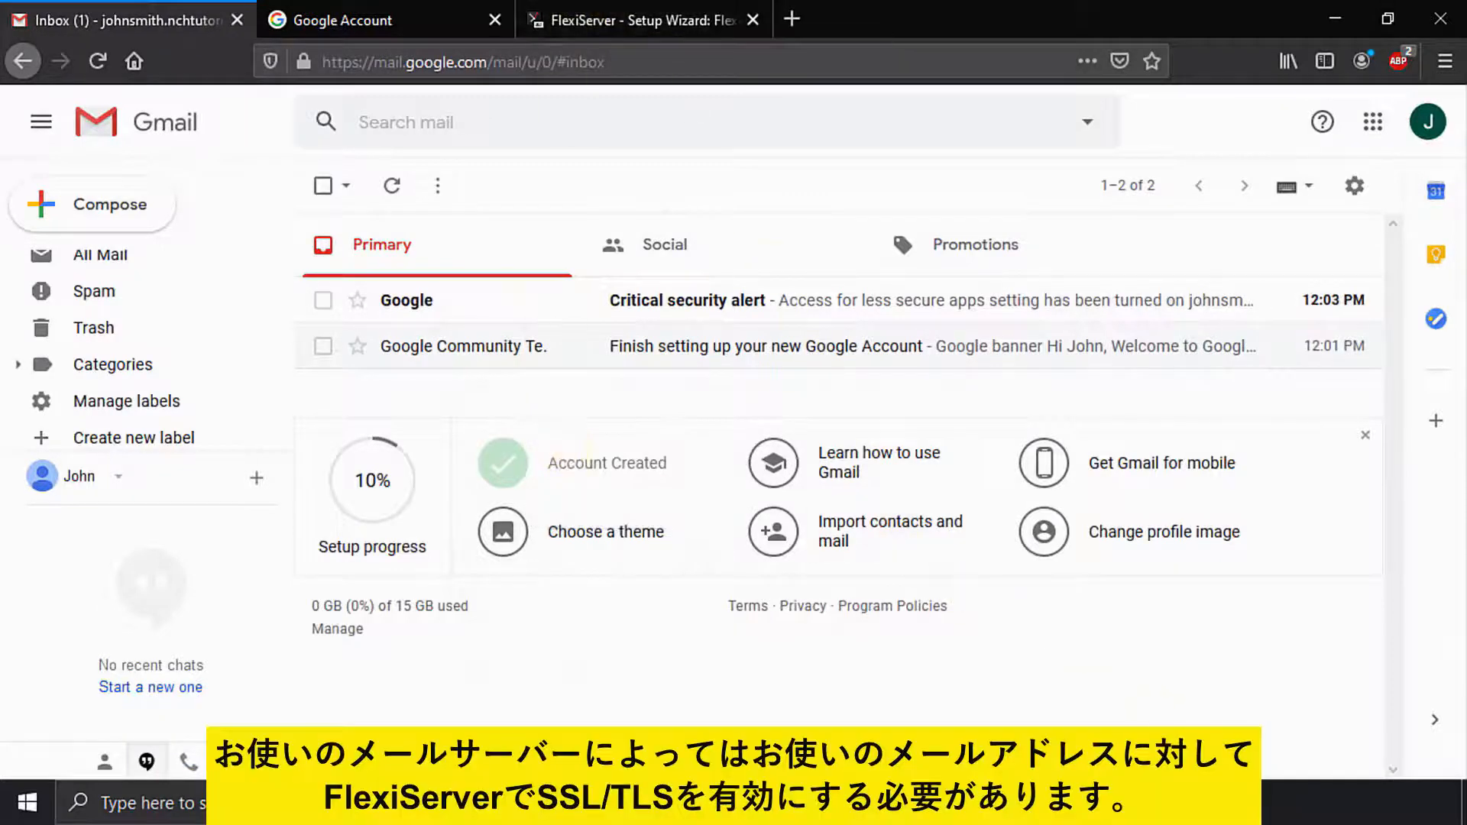
Step: Bring up the FlexiServer window from the taskbar to check its log
{"action": "left_click", "coordinate": [848, 803]}
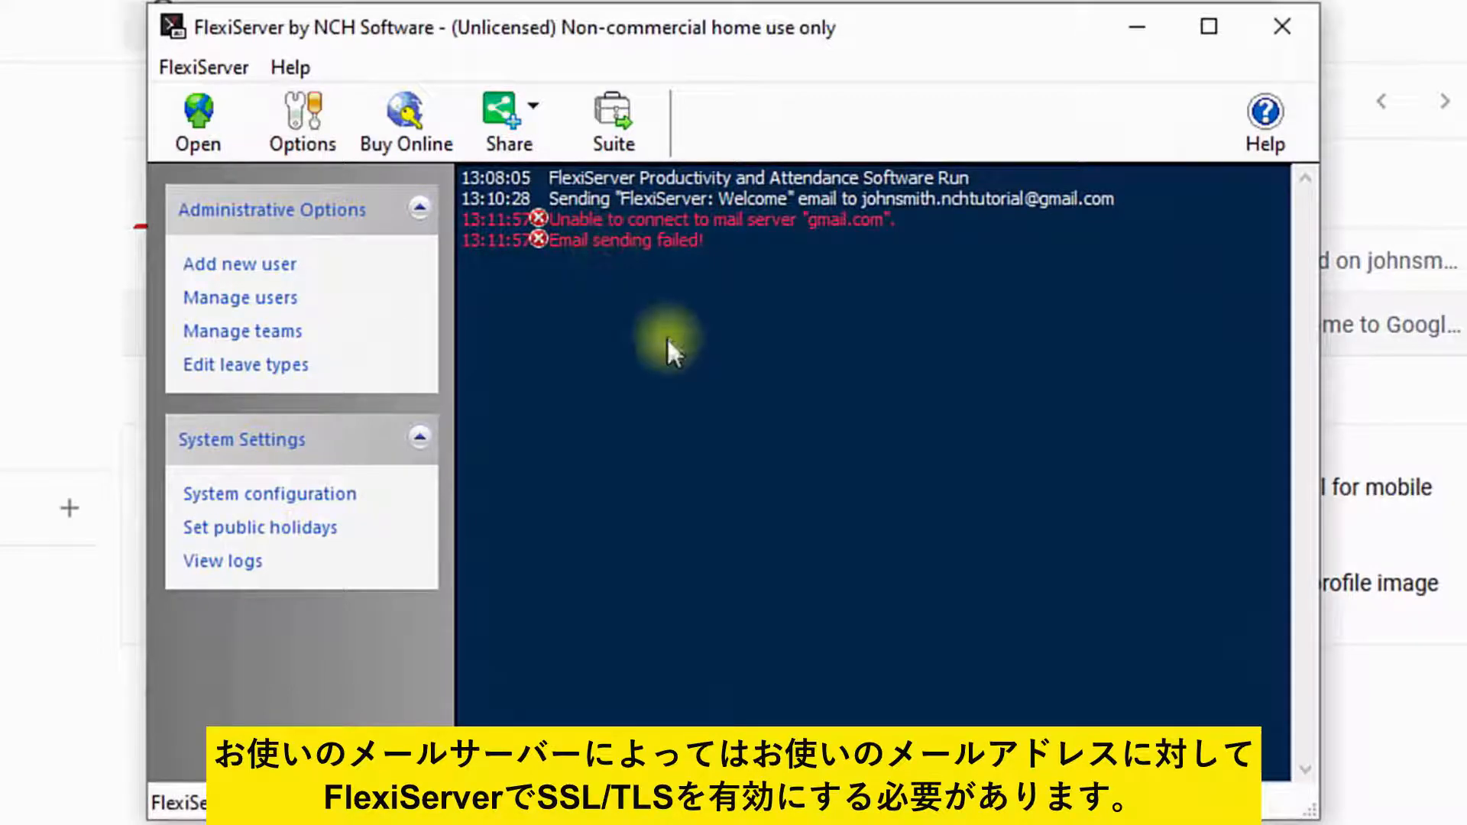
Step: Enable 'Use secure connection (SSL/TLS) if available' in Email Settings and apply the options
{"action": "left_click", "coordinate": [303, 129]}
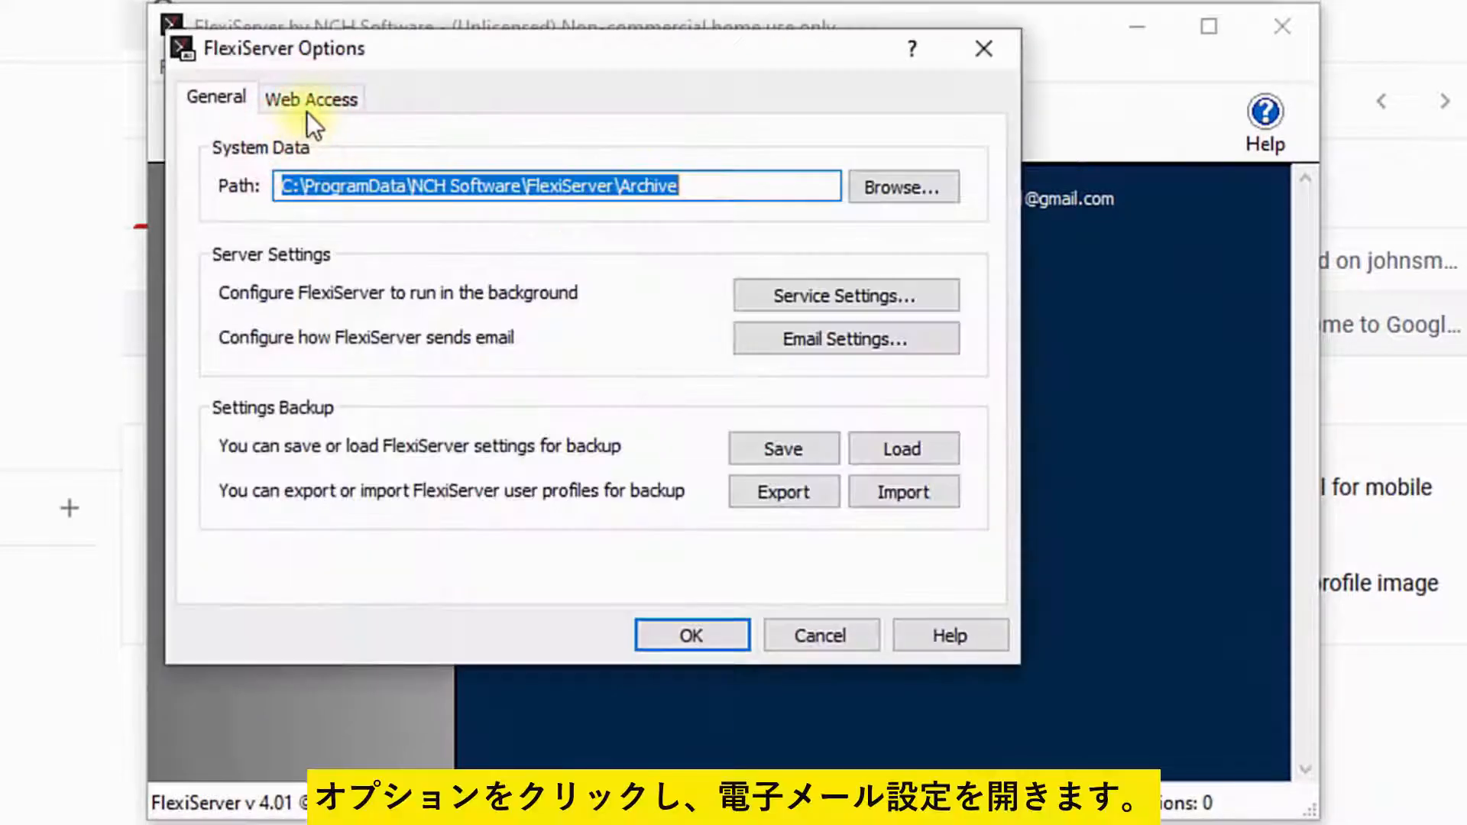
{"action": "left_click", "coordinate": [810, 338]}
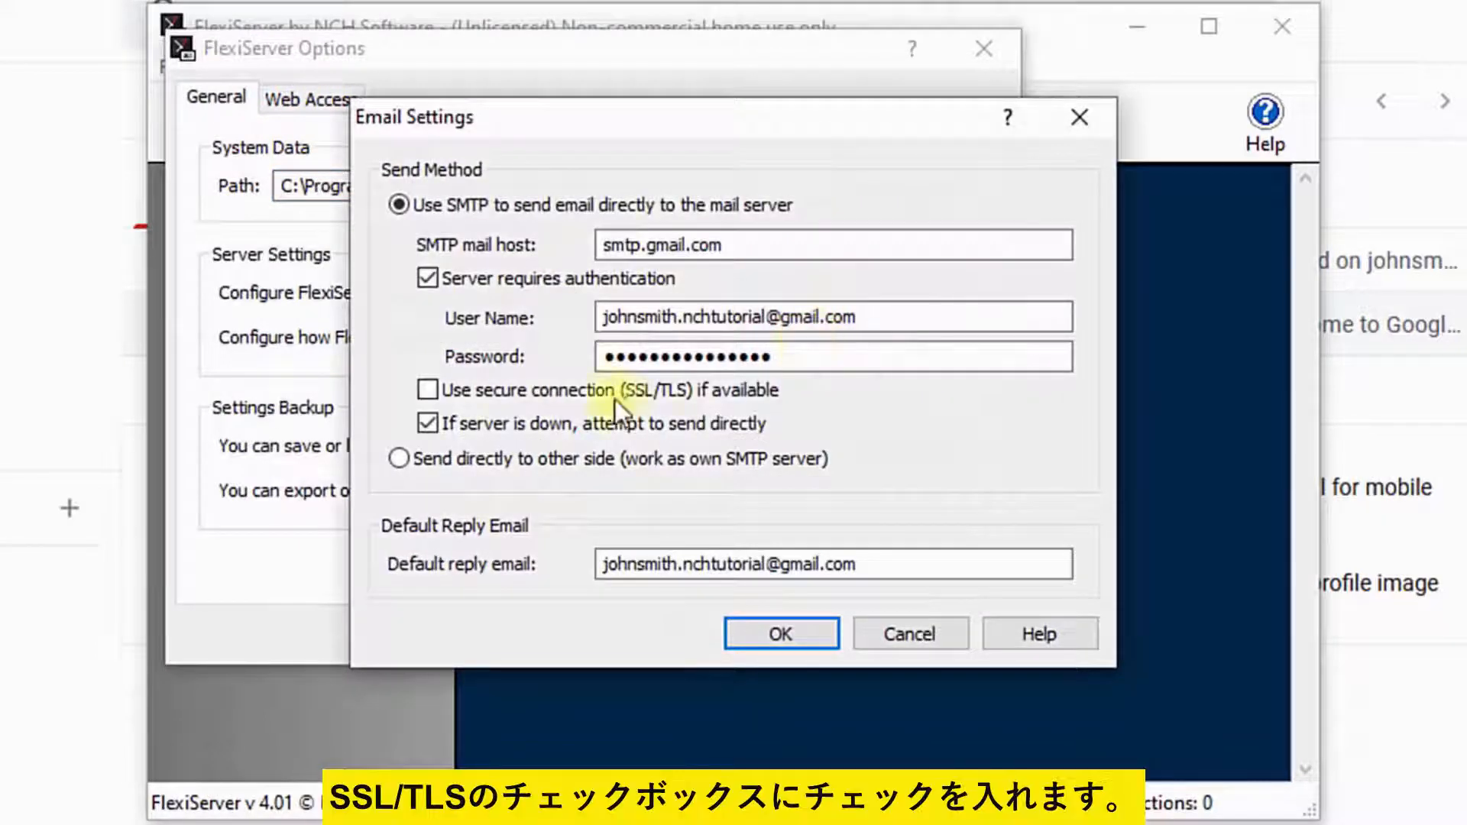
{"action": "left_click", "coordinate": [429, 391]}
{"action": "left_click", "coordinate": [768, 631]}
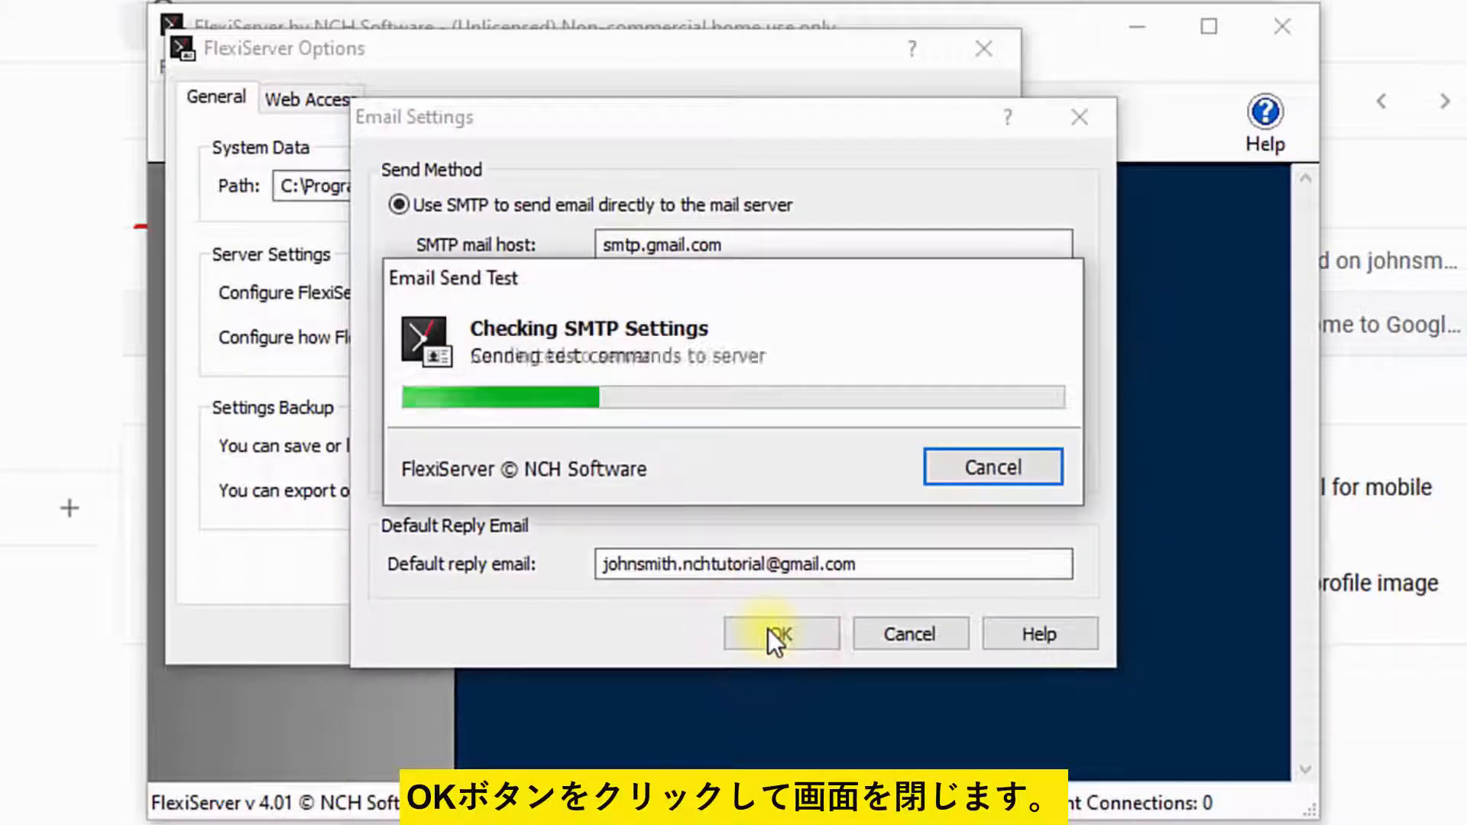
{"action": "left_click", "coordinate": [692, 641]}
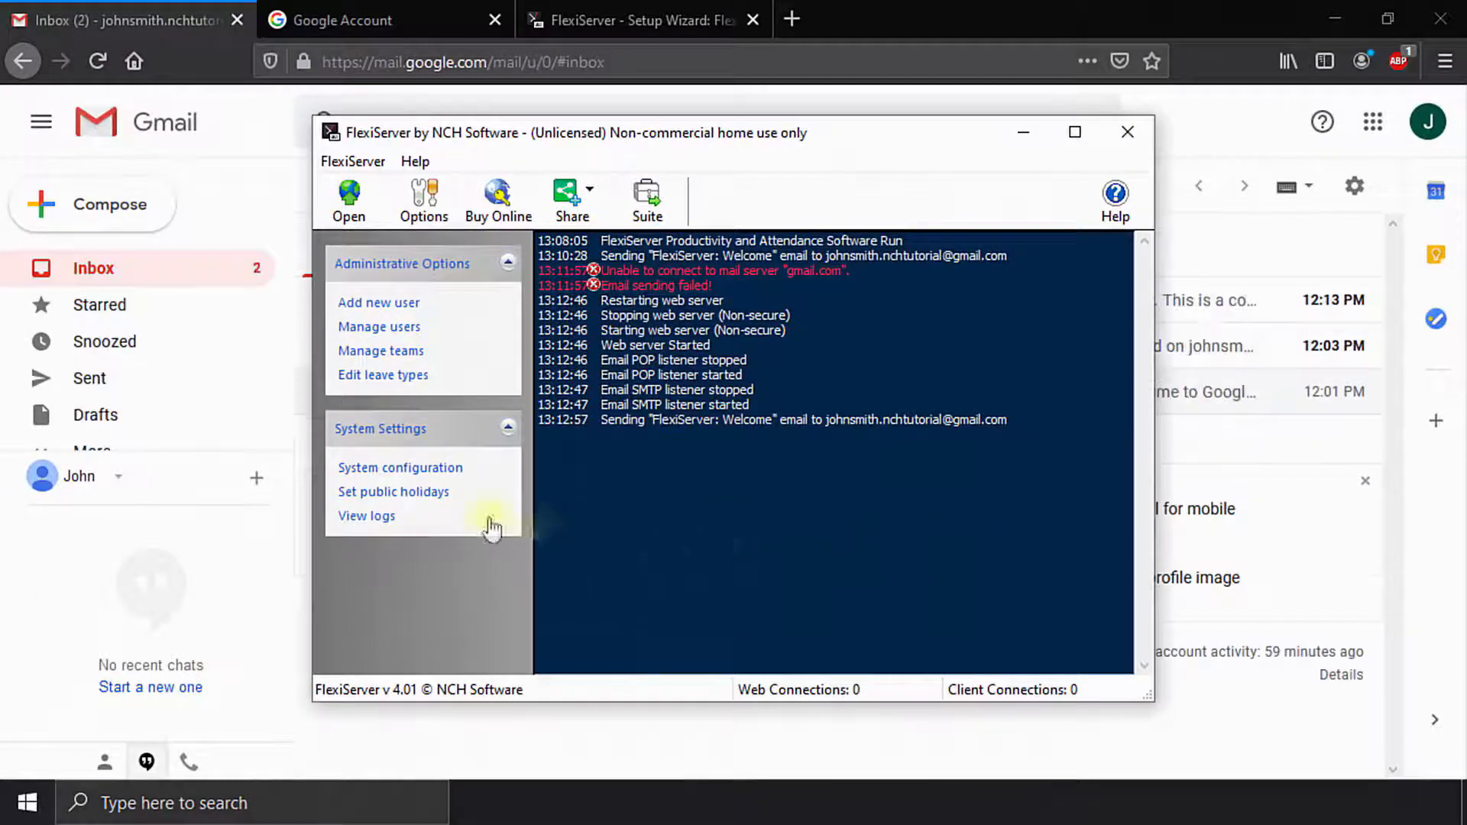
Step: Open the 'FlexiServer: Welcome' email in the Gmail inbox
{"action": "left_click", "coordinate": [154, 10]}
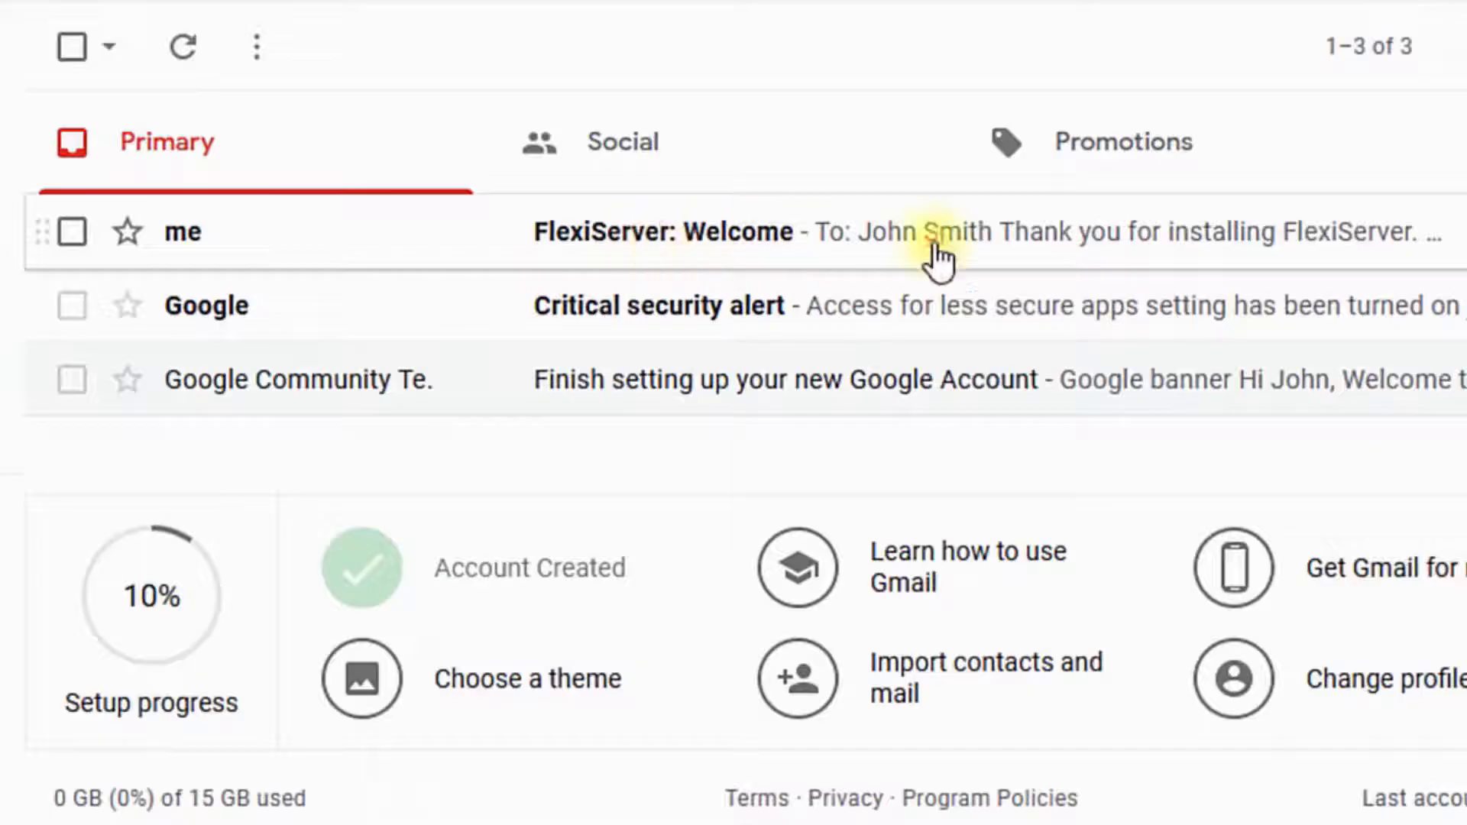
{"action": "left_click", "coordinate": [937, 233]}
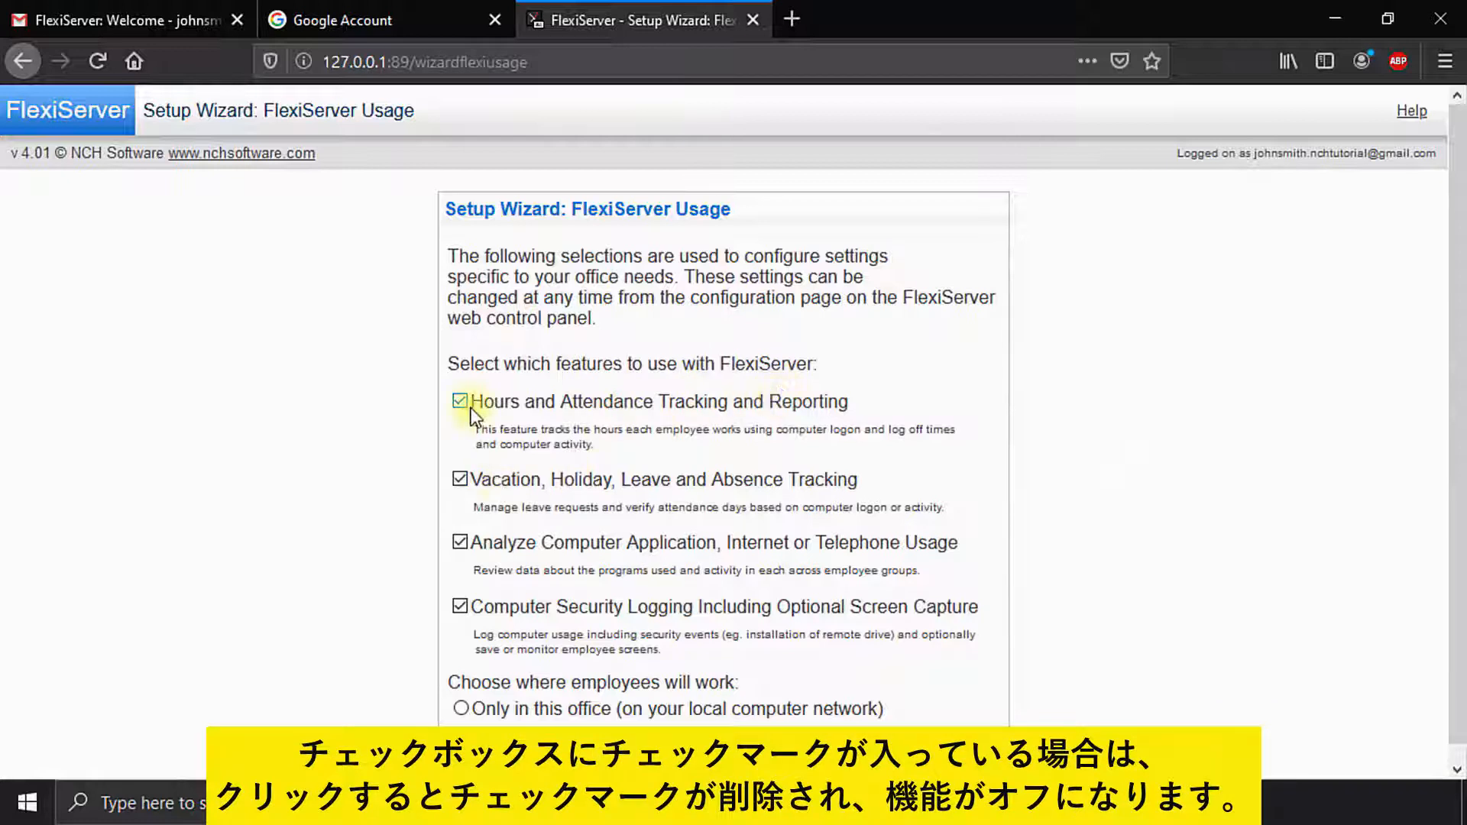
Step: Keep only Hours and Attendance Tracking and let some employees work outside the network
{"action": "left_click", "coordinate": [460, 481]}
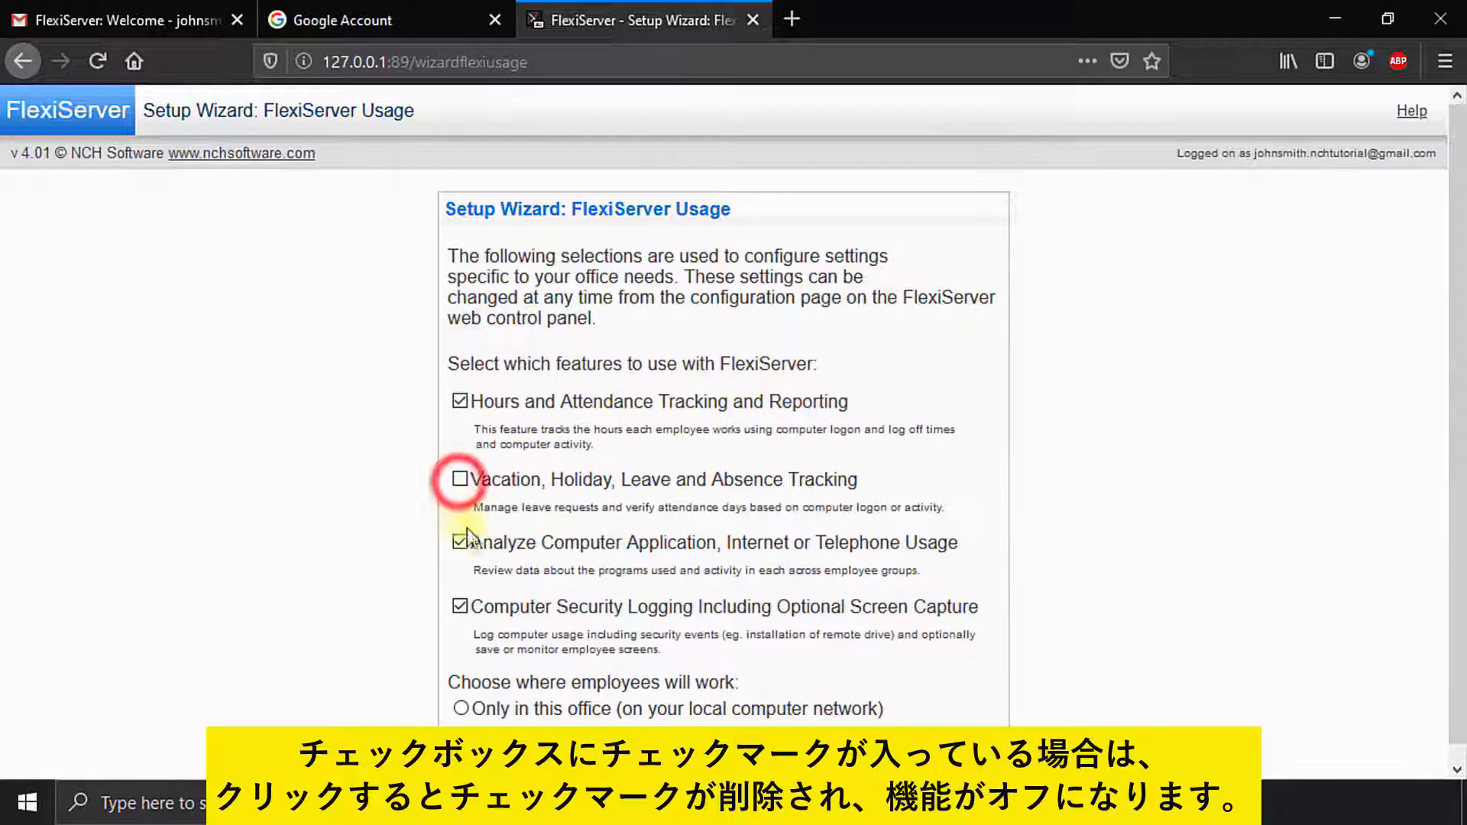
{"action": "left_click", "coordinate": [460, 543]}
{"action": "left_click", "coordinate": [463, 608]}
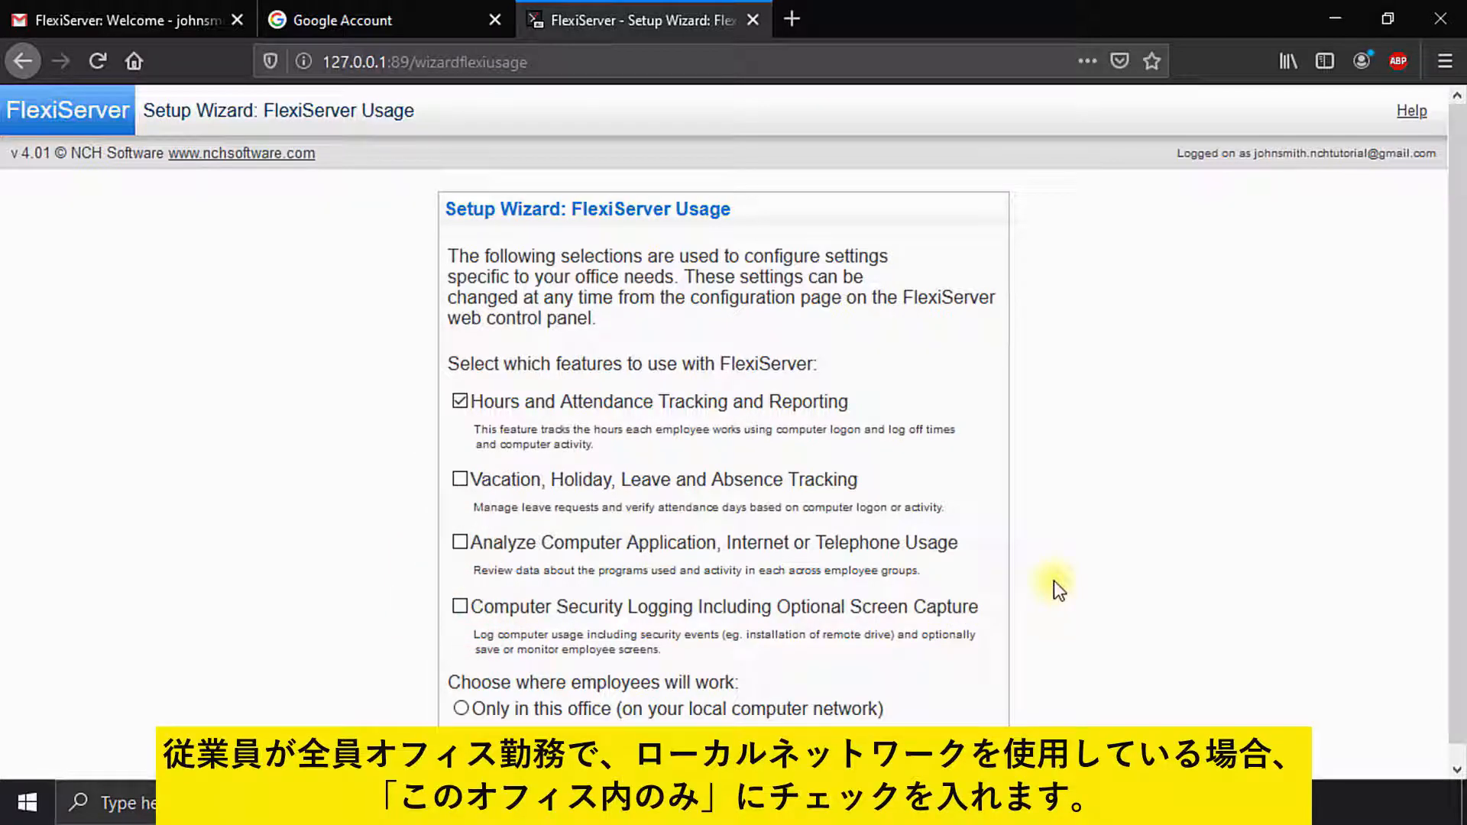
{"action": "left_click", "coordinate": [594, 708]}
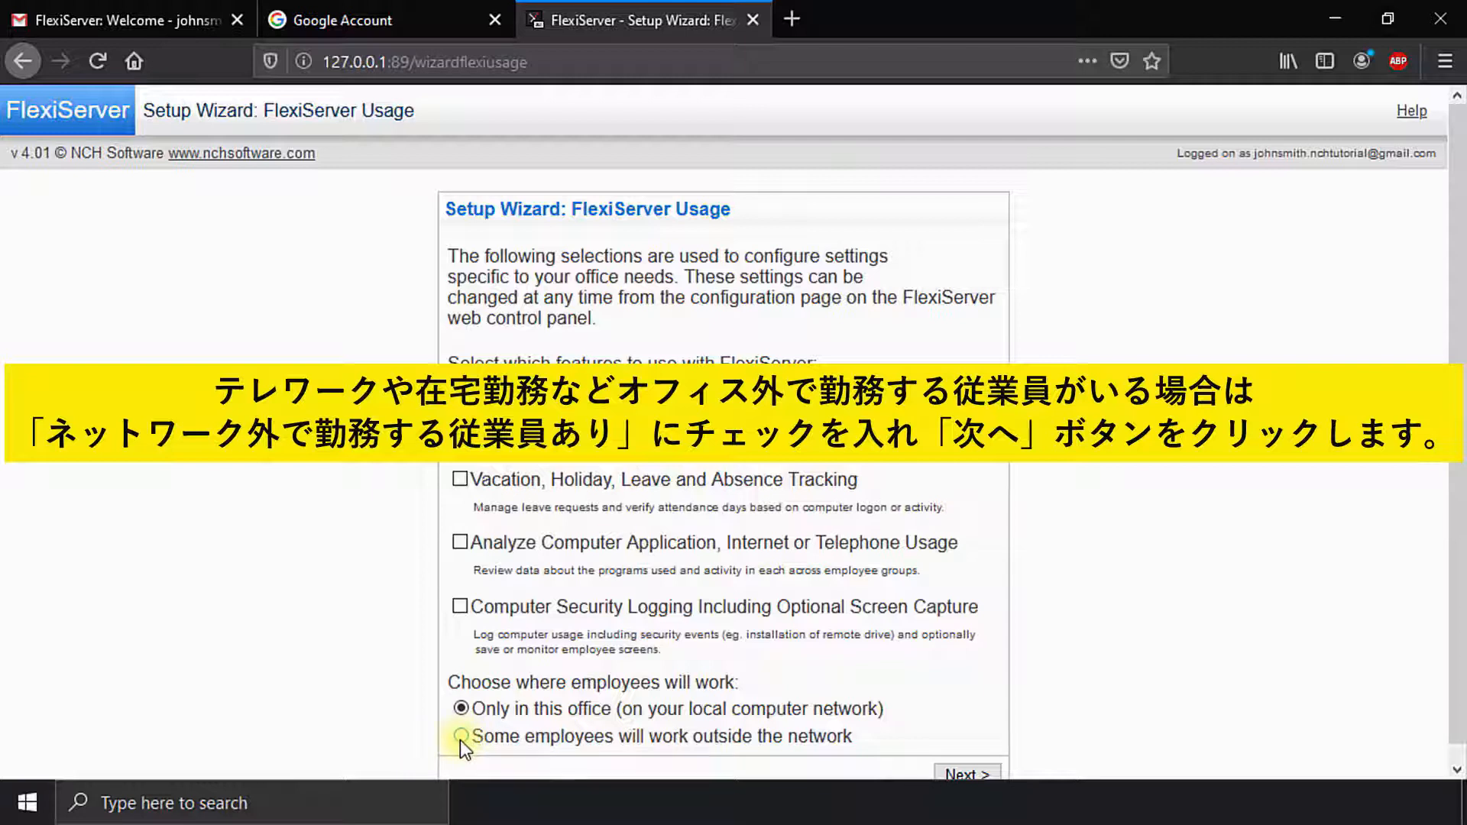
{"action": "left_click", "coordinate": [460, 738]}
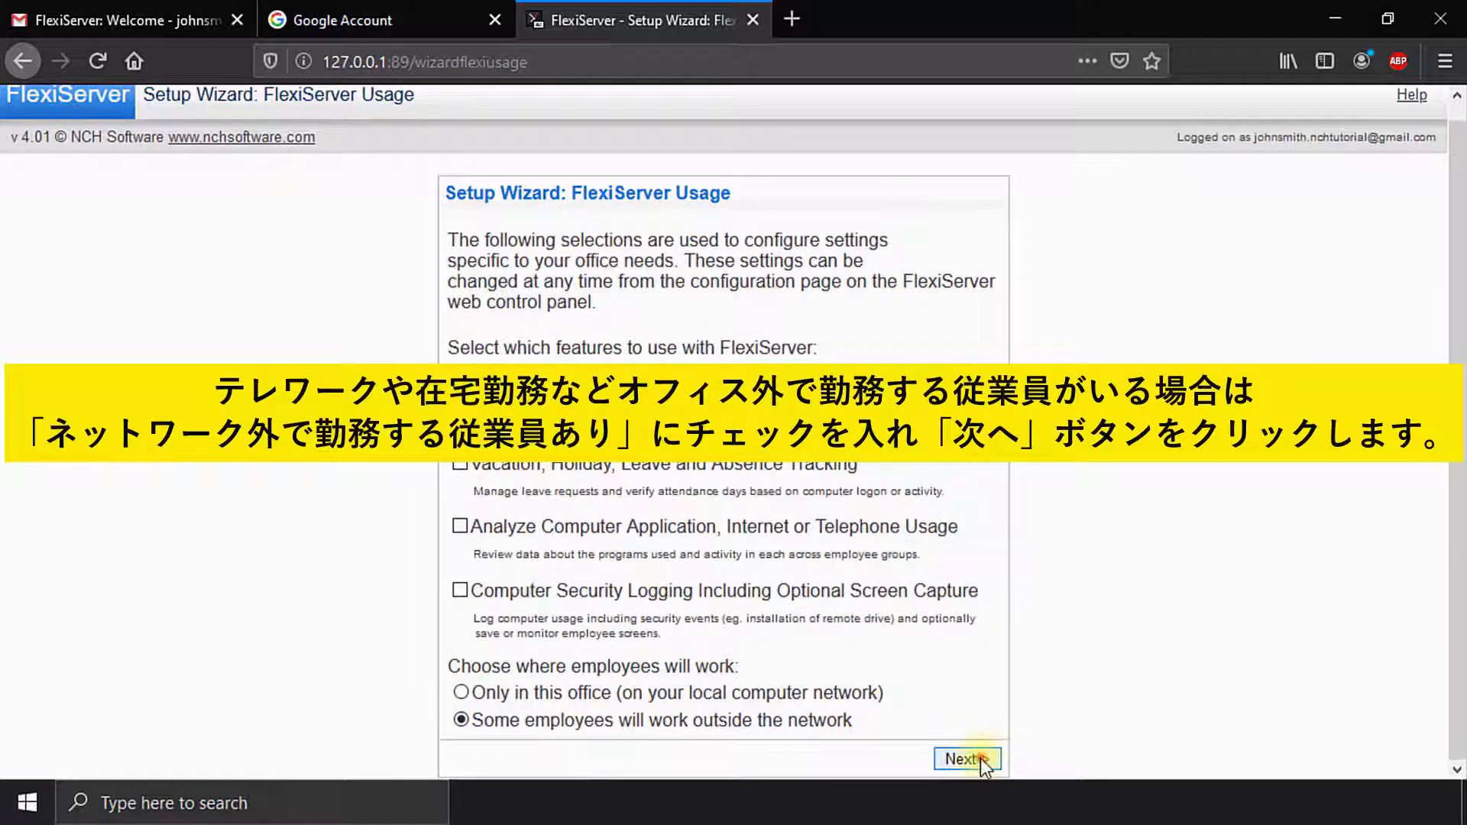
{"action": "left_click", "coordinate": [979, 764]}
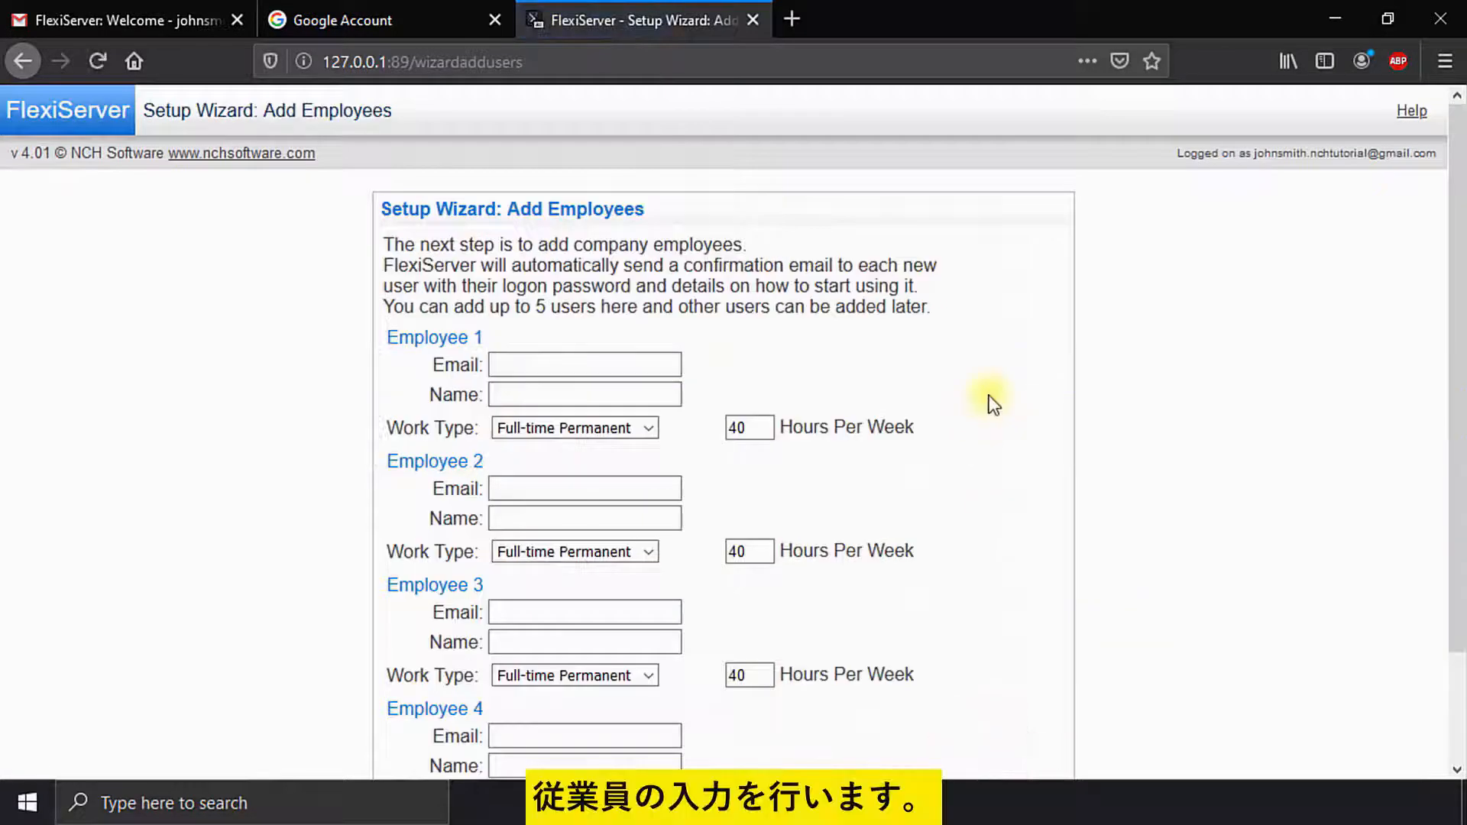
Step: Enter Employee 1's e-mail address and full name, then continue past the employee entries
{"action": "left_click", "coordinate": [589, 365]}
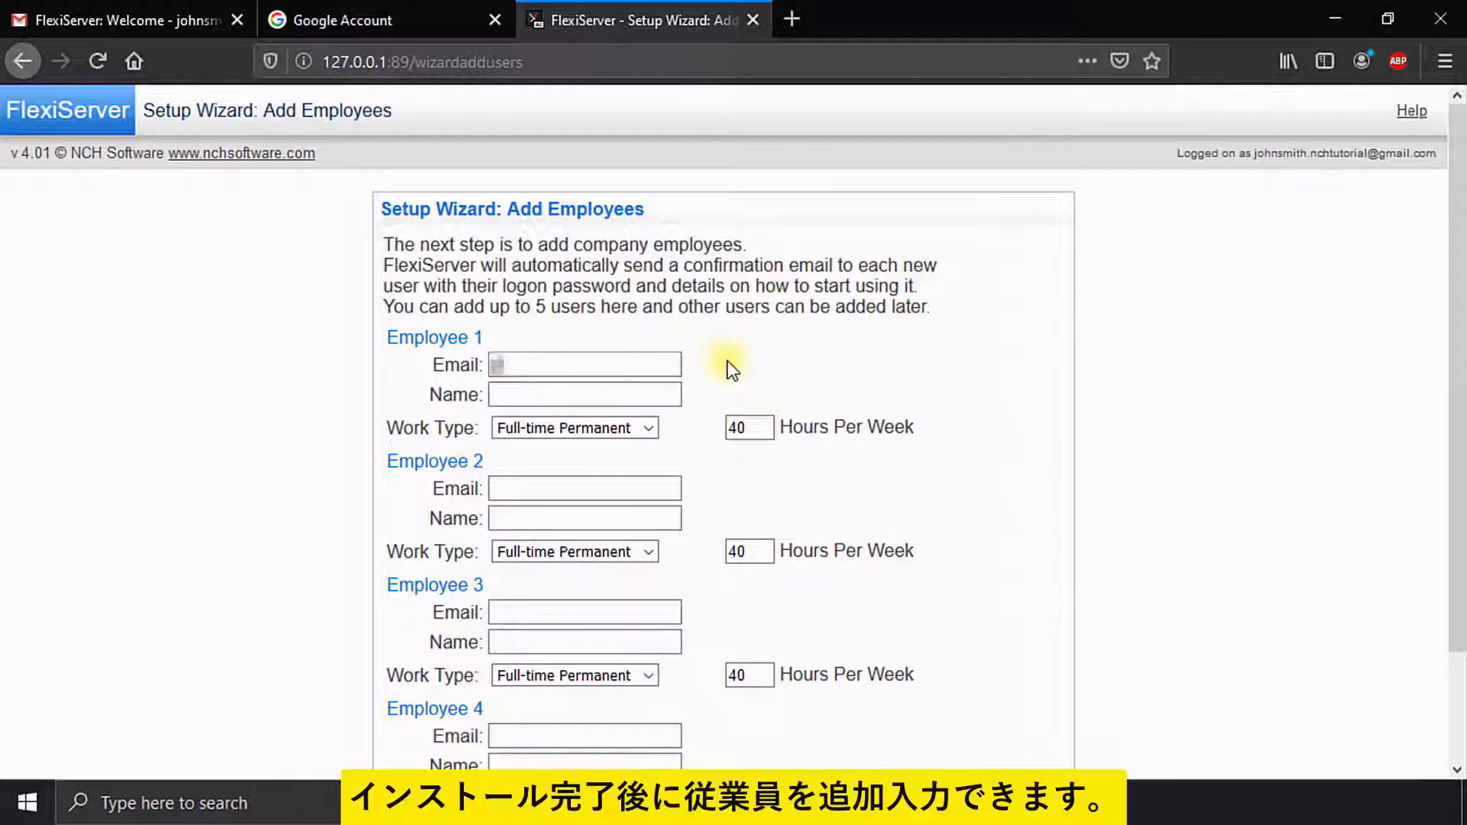
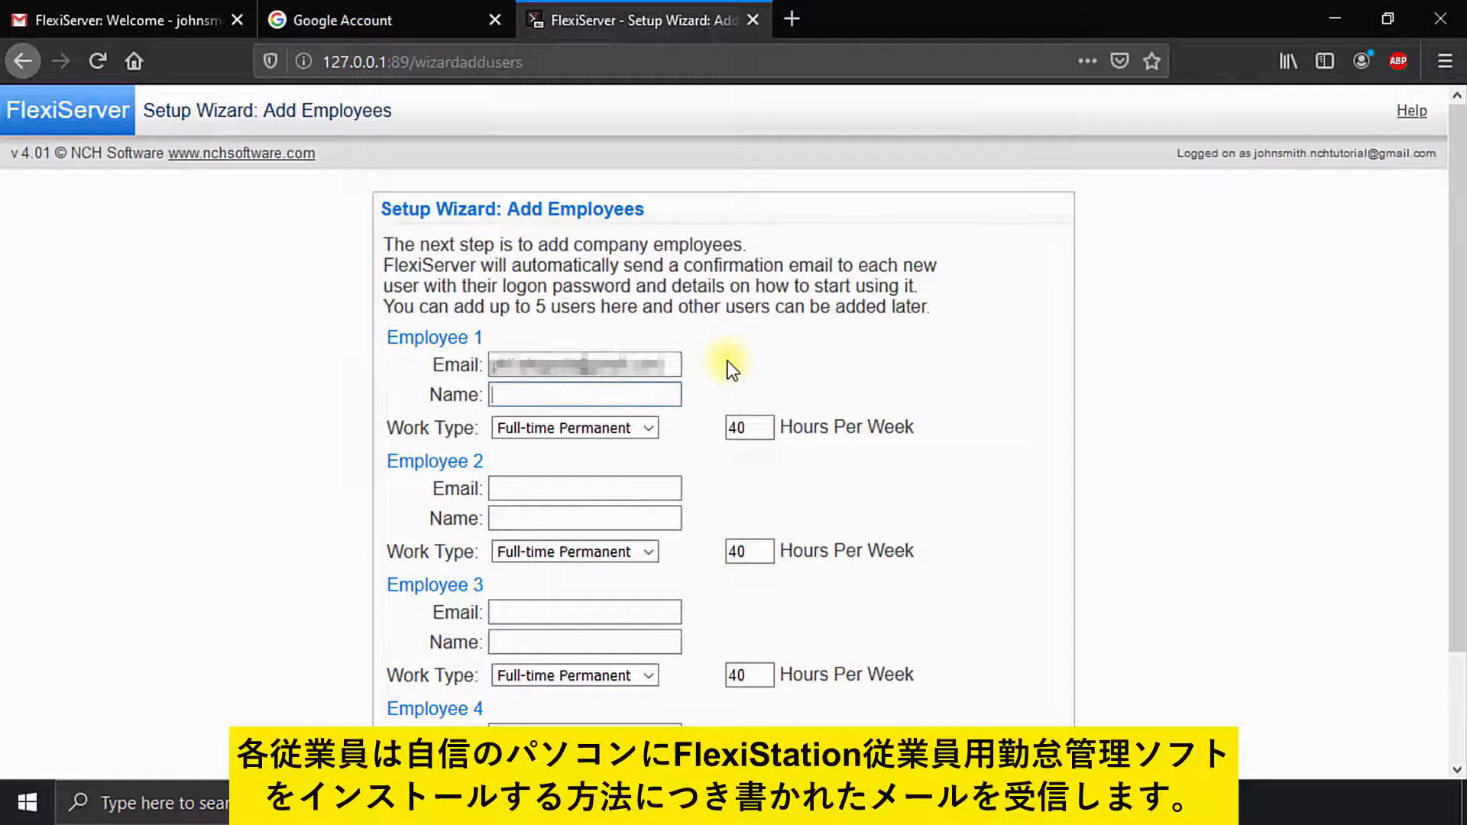
{"action": "key", "text": "Tab"}
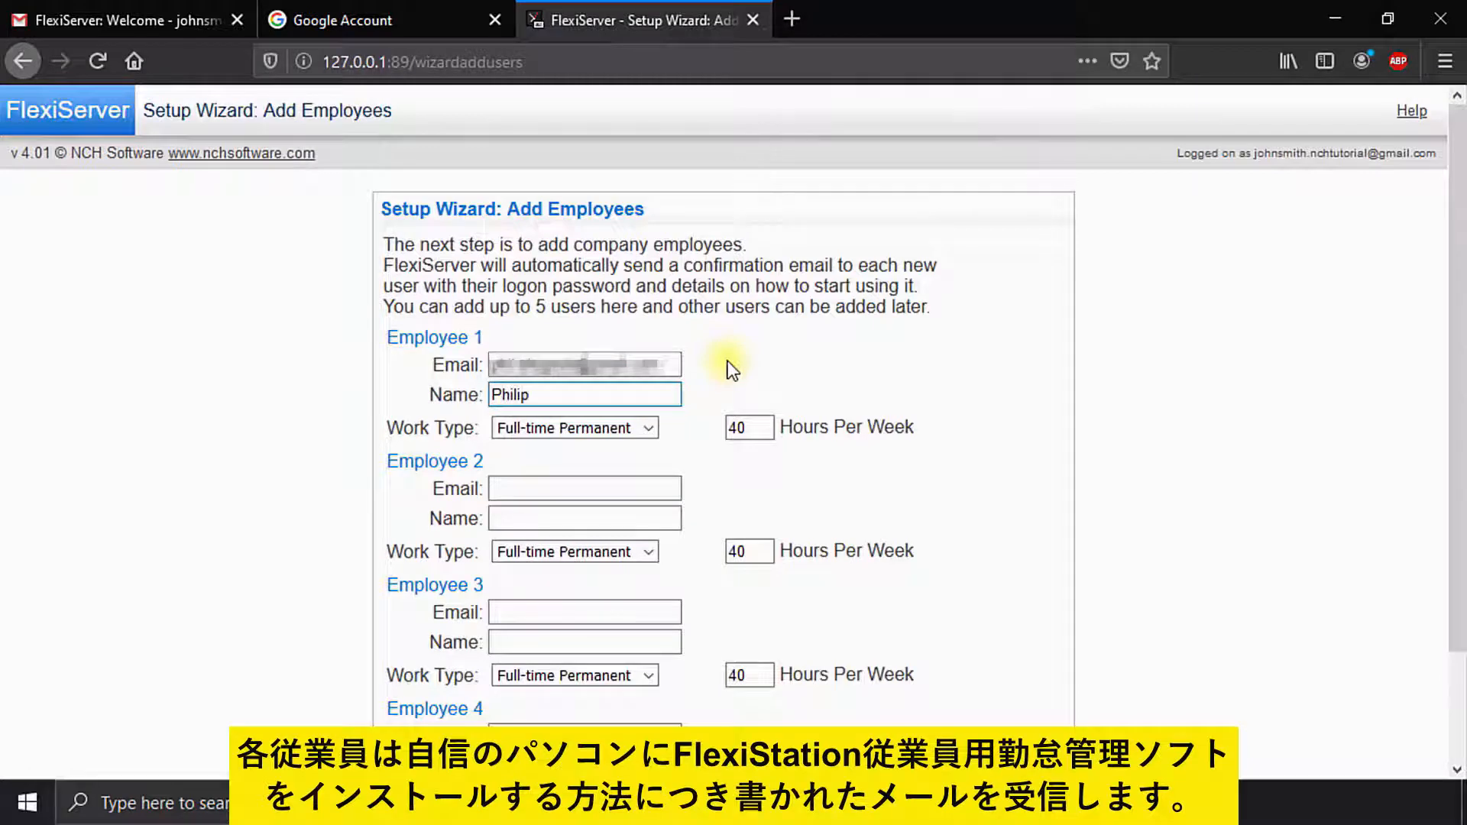
{"action": "scroll", "coordinate": [728, 361], "scroll_direction": "down", "scroll_amount": 3}
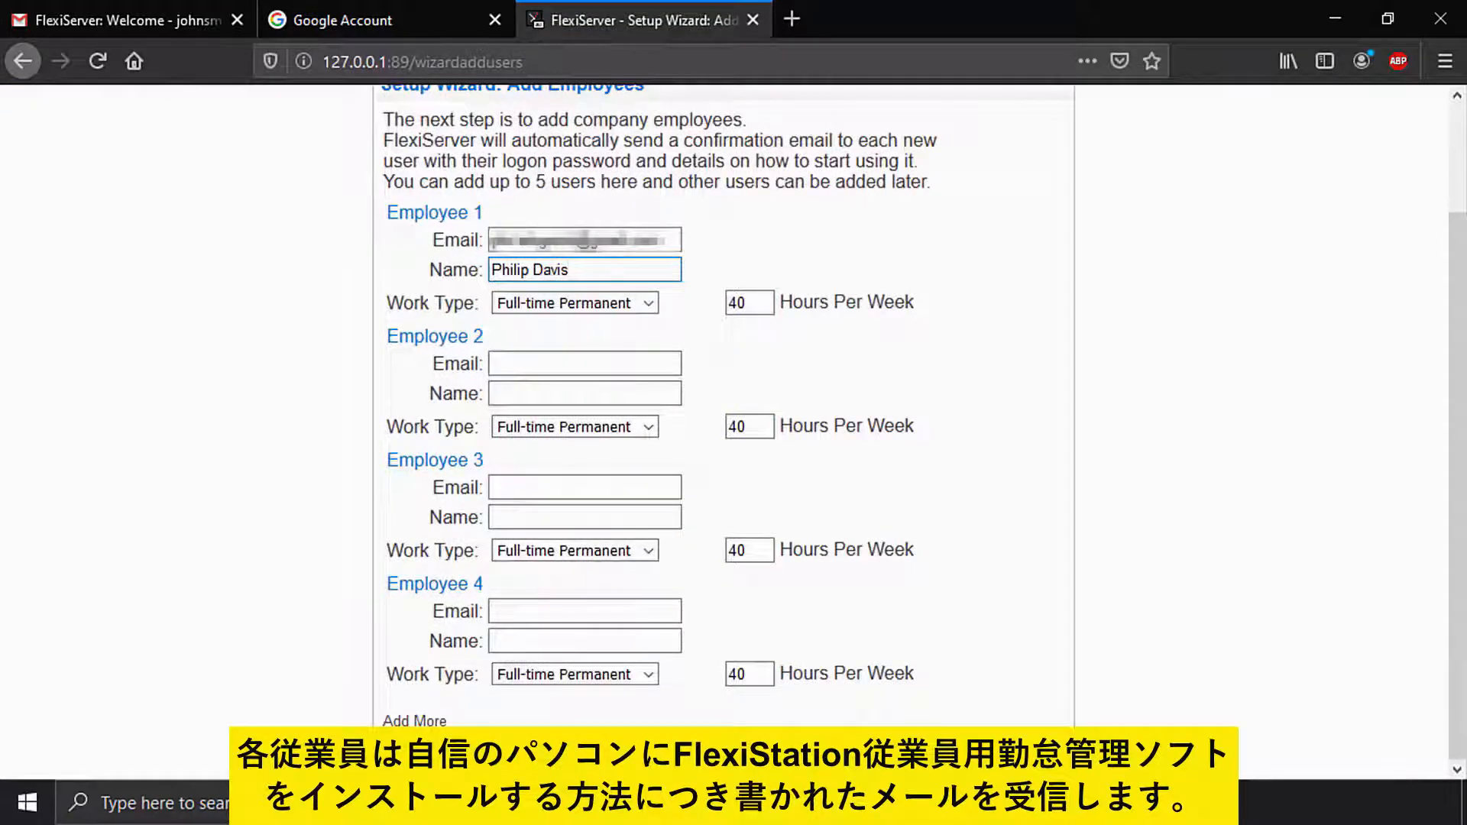
{"action": "left_click", "coordinate": [1034, 763]}
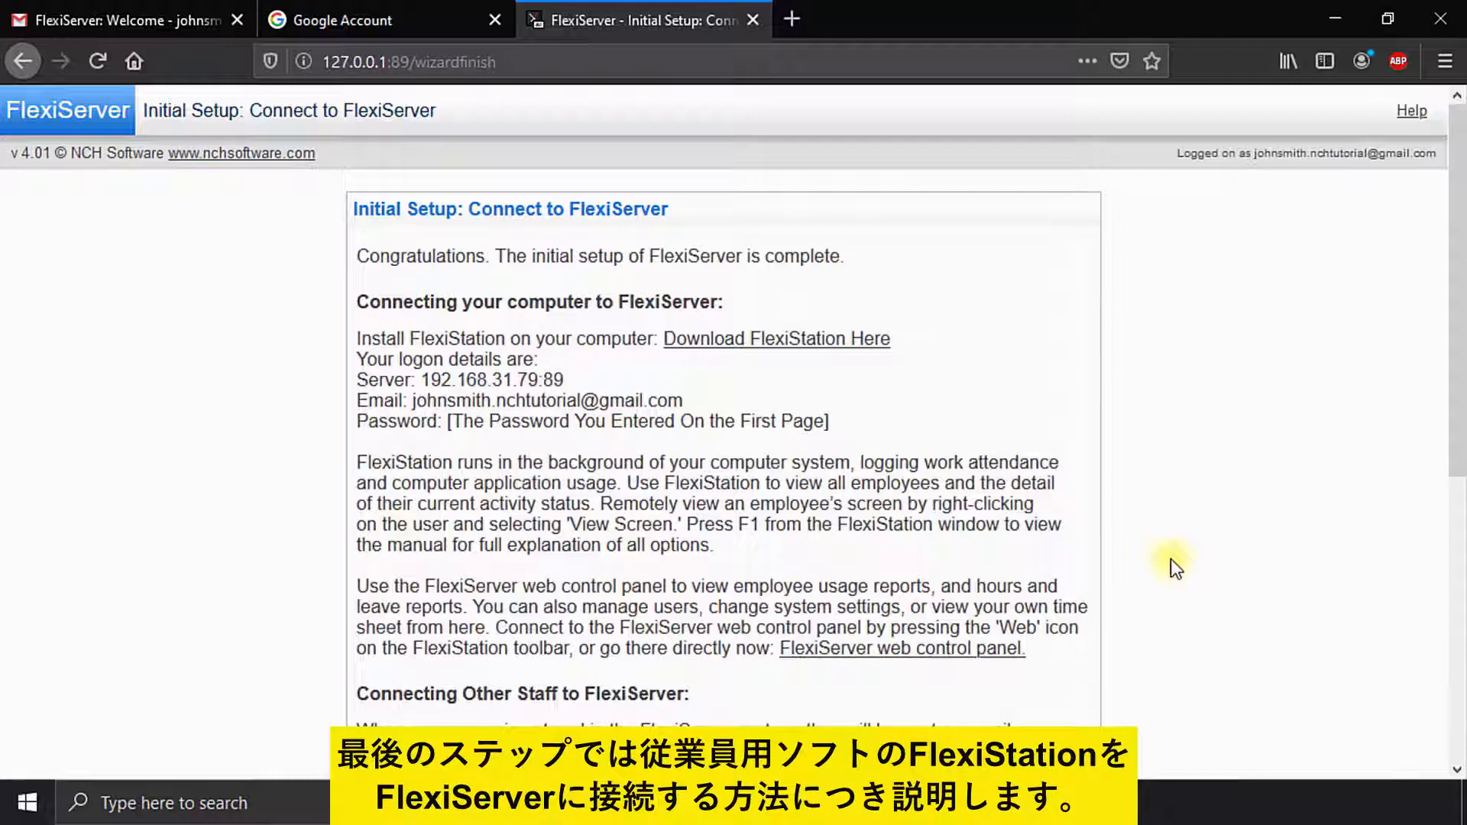
Step: Review the Connect to FlexiServer page and click Finish to complete initial setup
{"action": "scroll", "coordinate": [1171, 561], "scroll_direction": "down", "scroll_amount": 5}
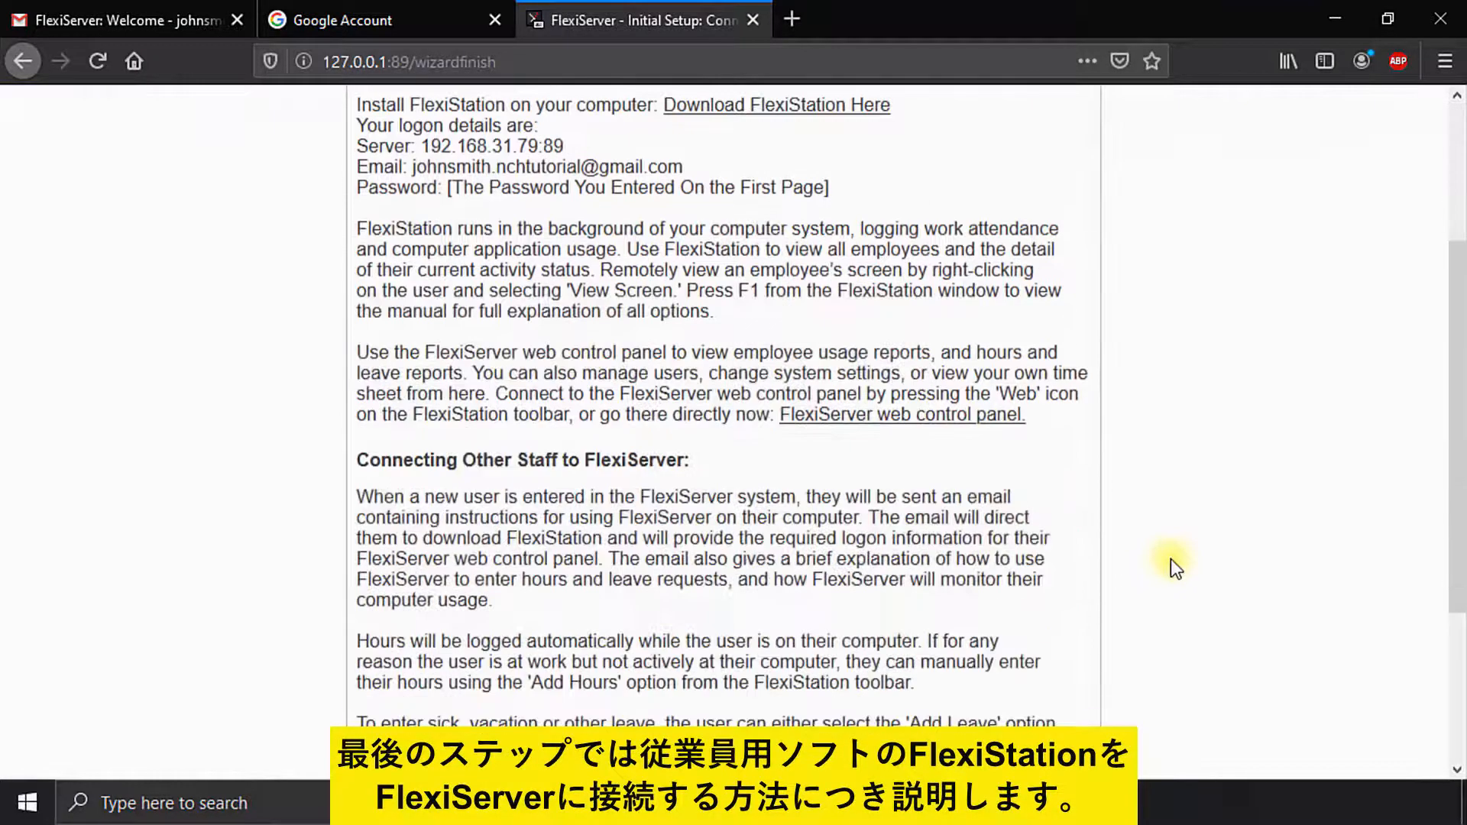
{"action": "scroll", "coordinate": [1195, 485], "scroll_direction": "up", "scroll_amount": 5}
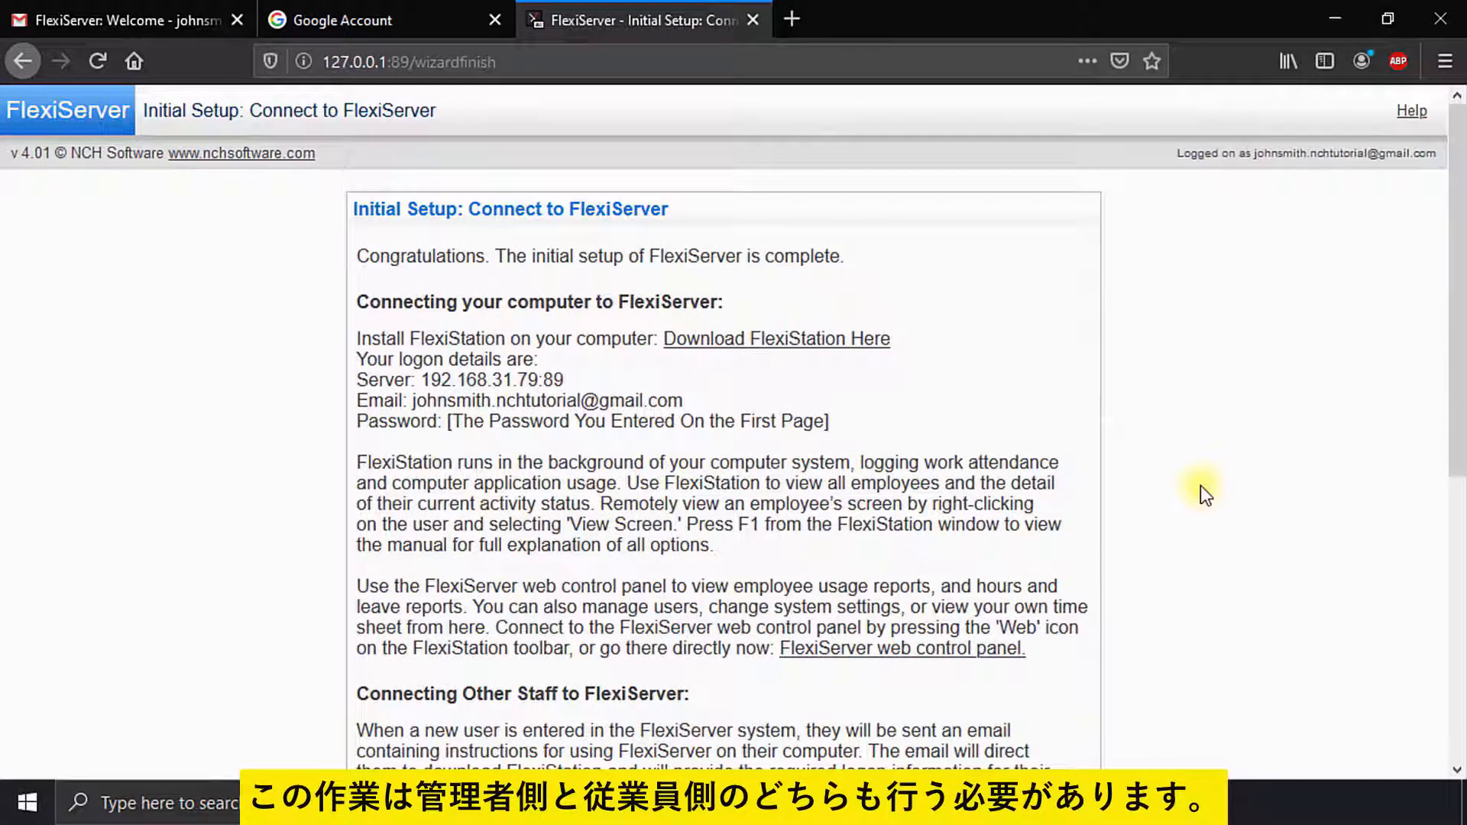
{"action": "left_click", "coordinate": [1439, 64]}
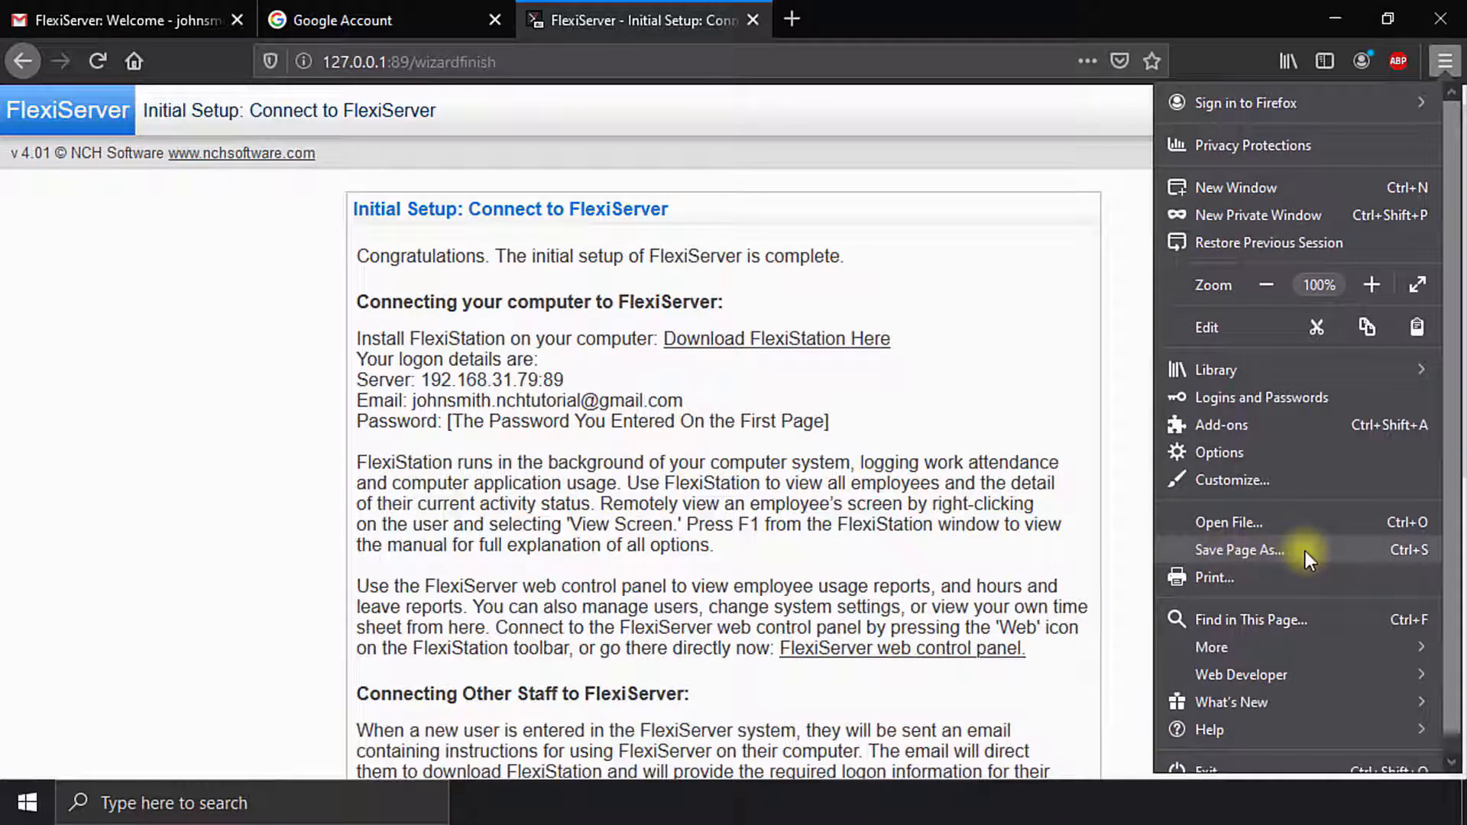
{"action": "left_click", "coordinate": [1112, 546]}
{"action": "scroll", "coordinate": [1111, 544], "scroll_direction": "down", "scroll_amount": 6}
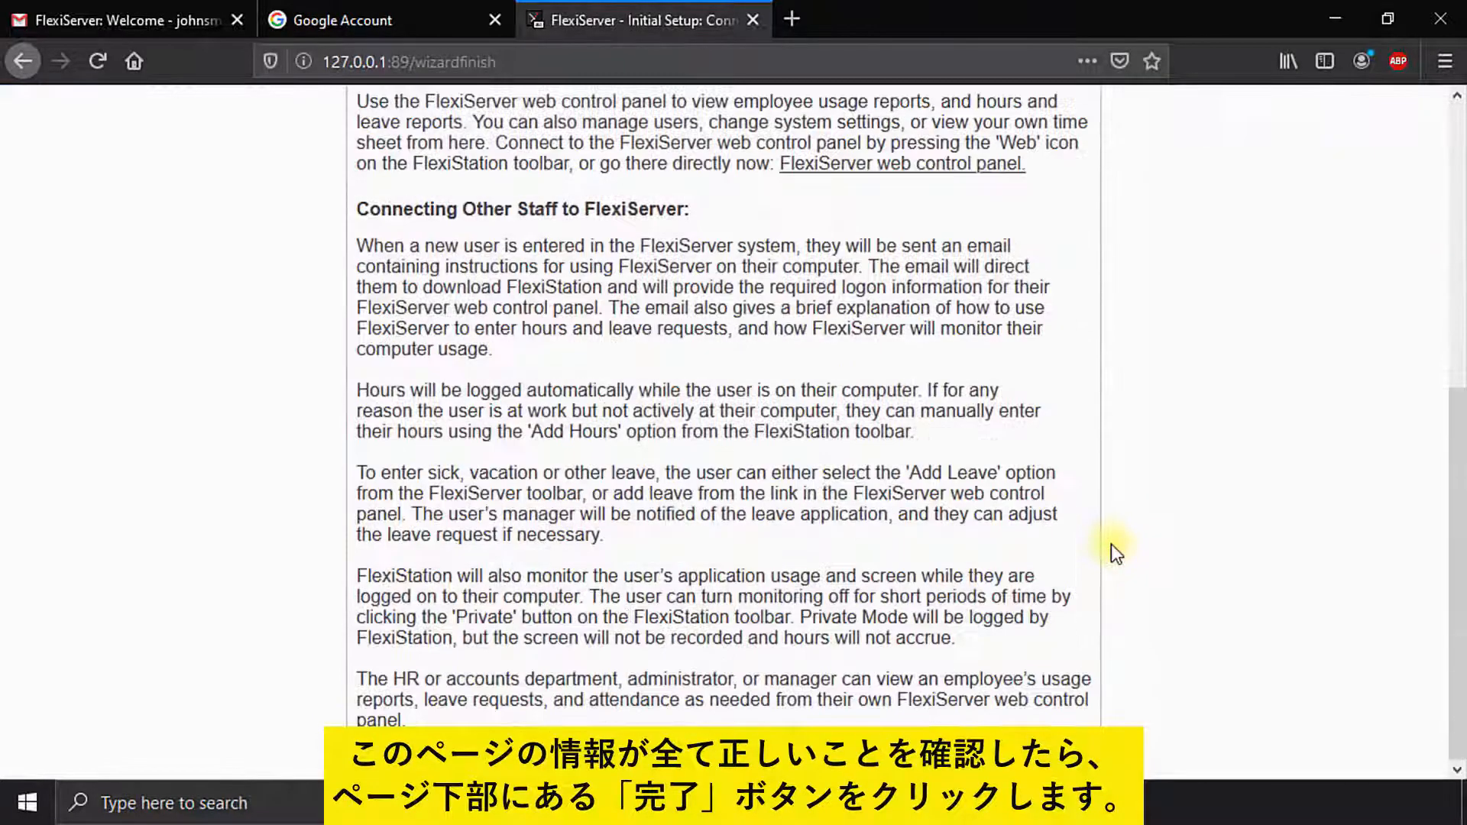
{"action": "left_click", "coordinate": [1061, 759]}
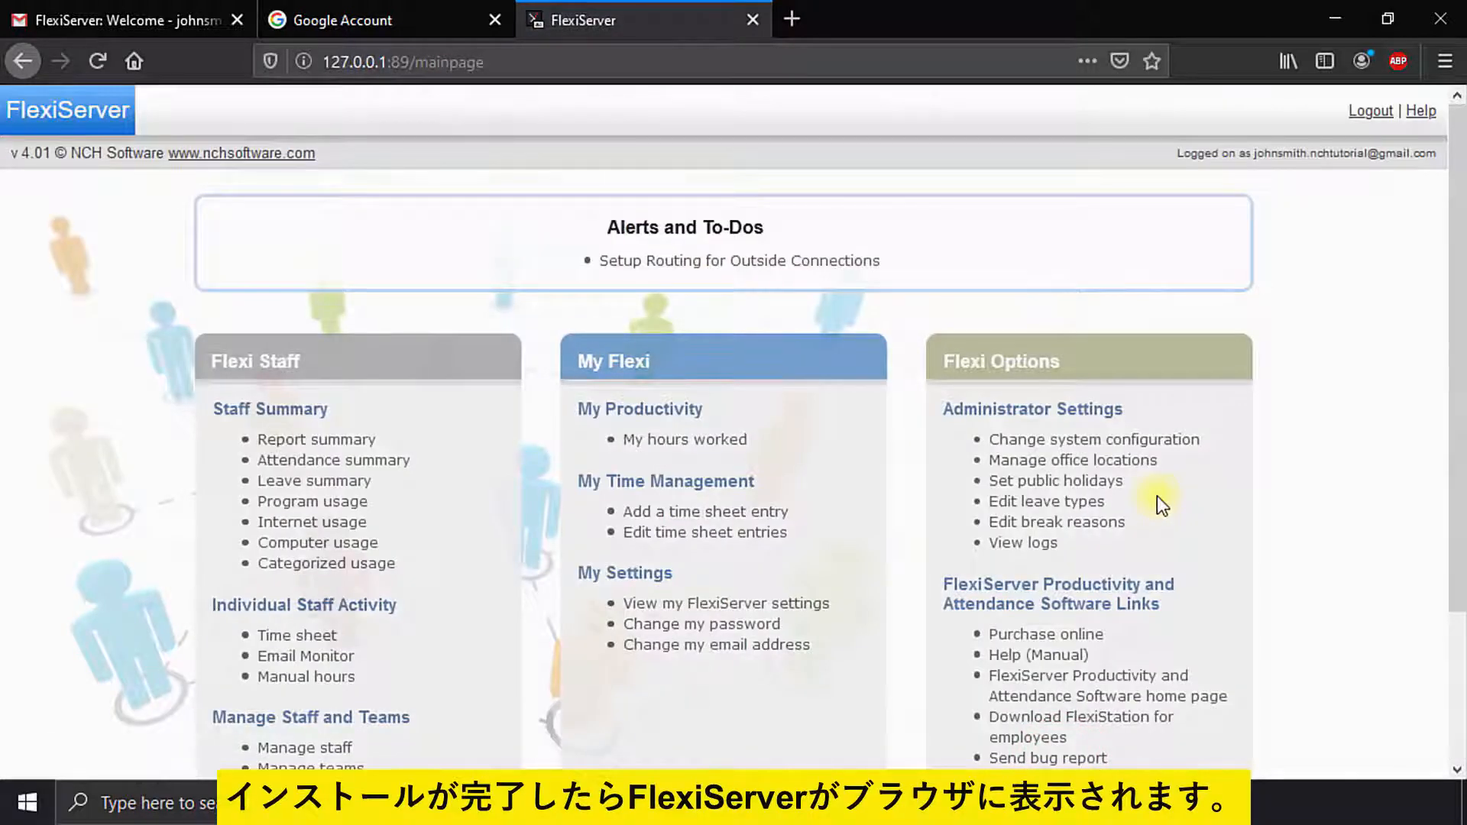
{"action": "scroll", "coordinate": [1157, 497], "scroll_direction": "down", "scroll_amount": 3}
{"action": "scroll", "coordinate": [1160, 504], "scroll_direction": "up", "scroll_amount": 3}
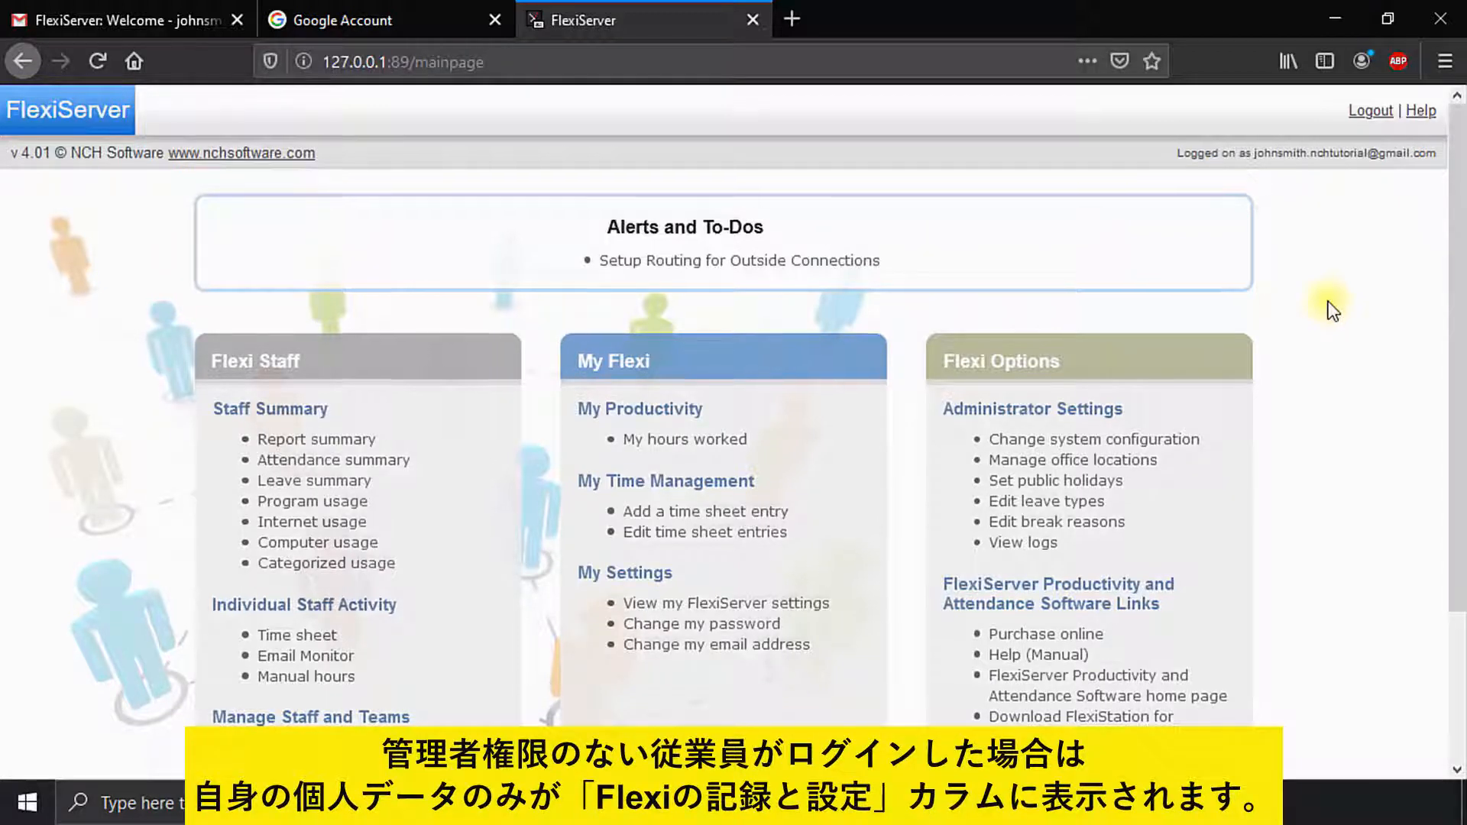
{"action": "scroll", "coordinate": [1299, 298], "scroll_direction": "down", "scroll_amount": 3}
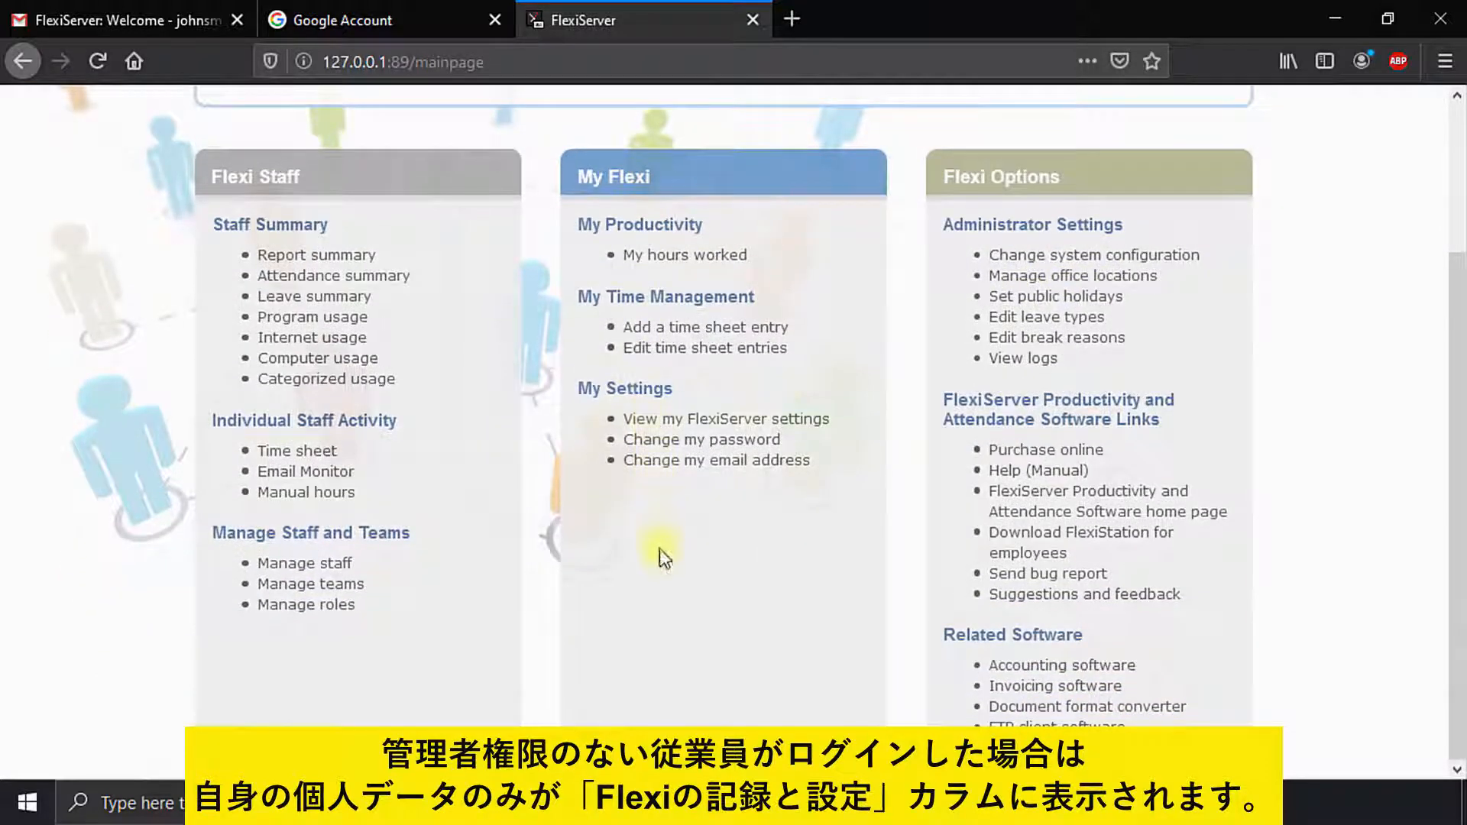
{"action": "scroll", "coordinate": [658, 548], "scroll_direction": "up", "scroll_amount": 3}
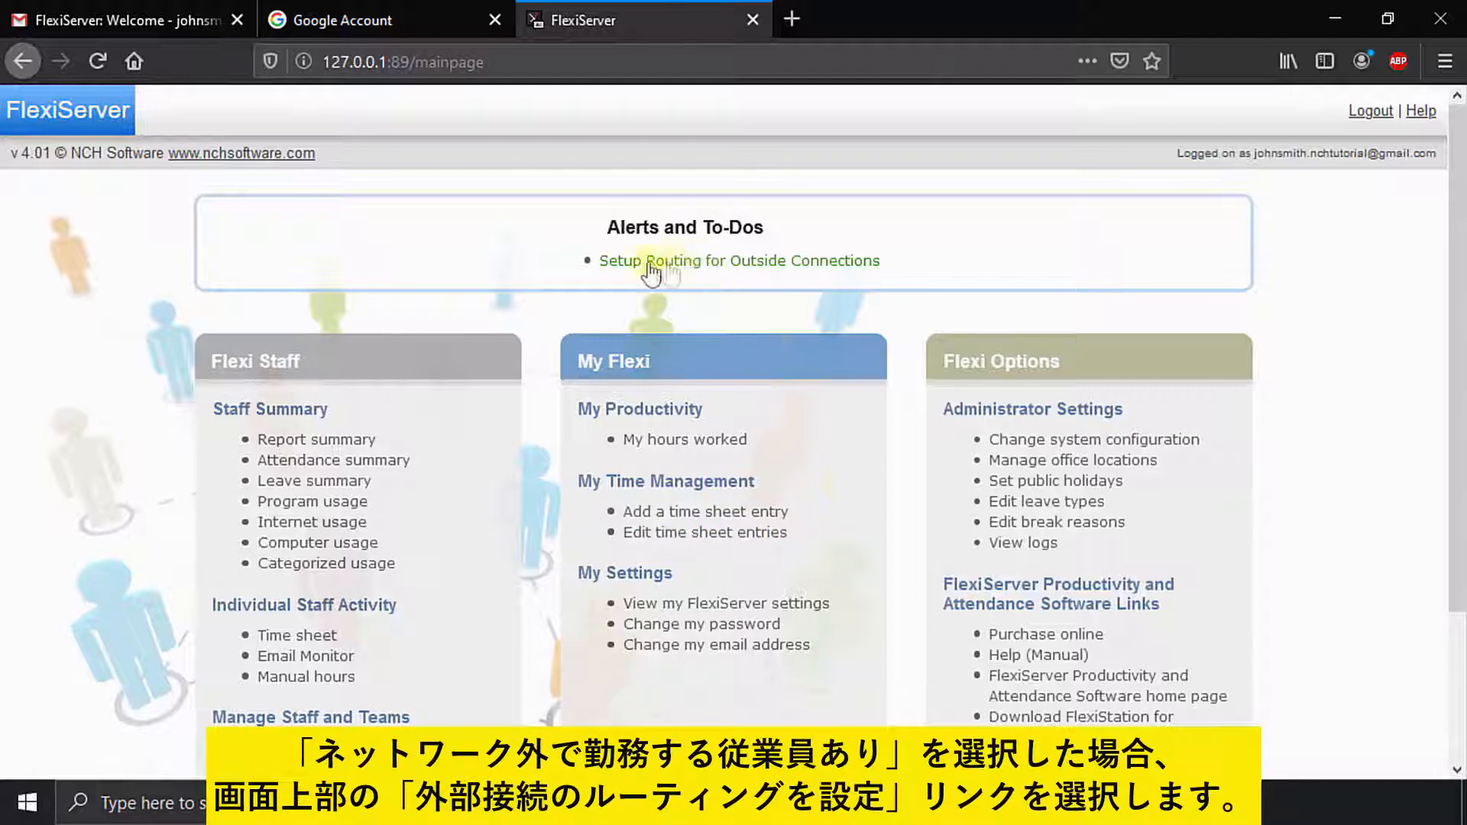
Step: Accept the outside-connection routing options: Static IP (auto detect) on port 89
{"action": "left_click", "coordinate": [844, 268]}
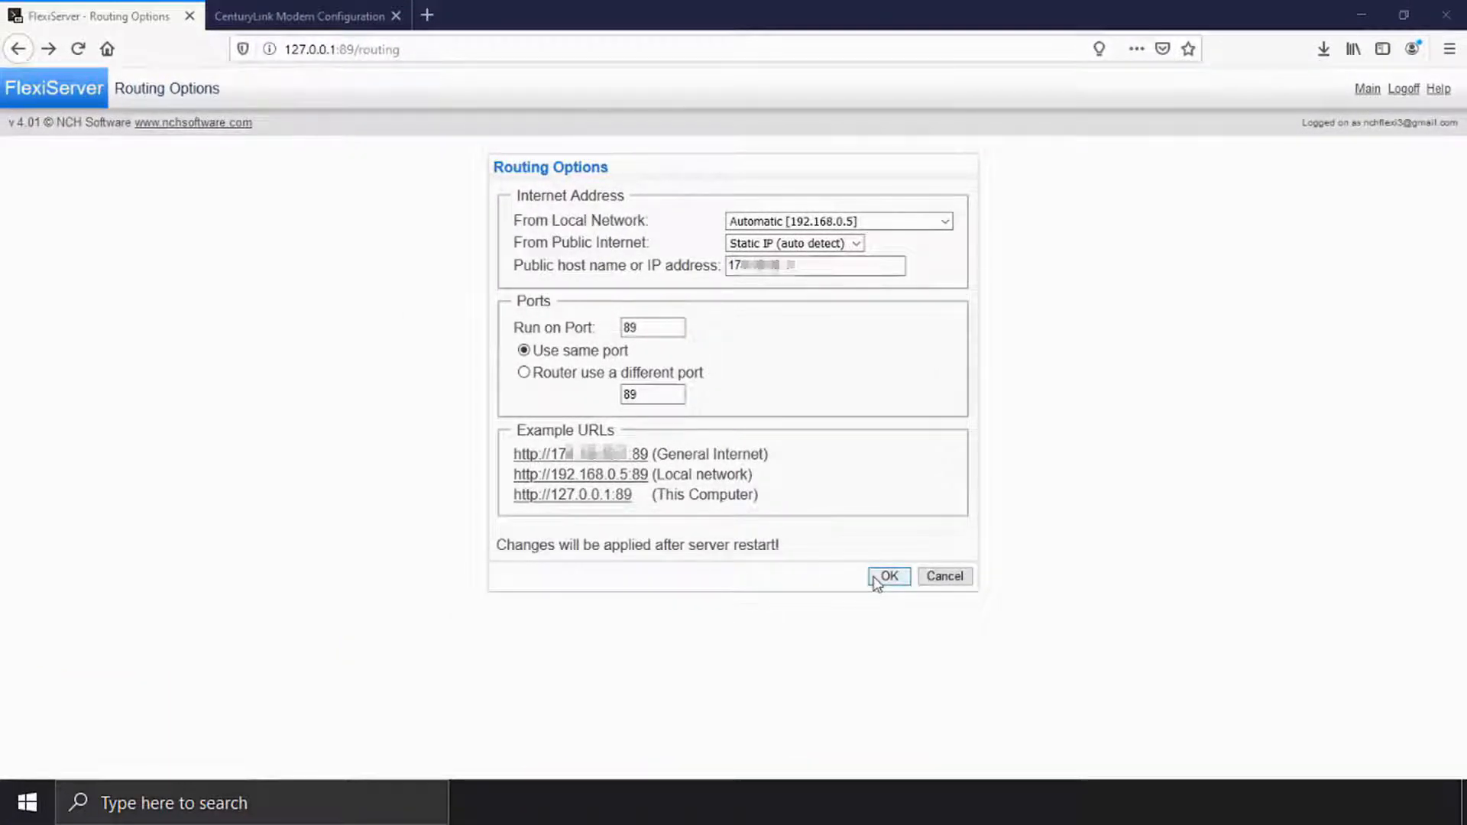
{"action": "left_click", "coordinate": [886, 577]}
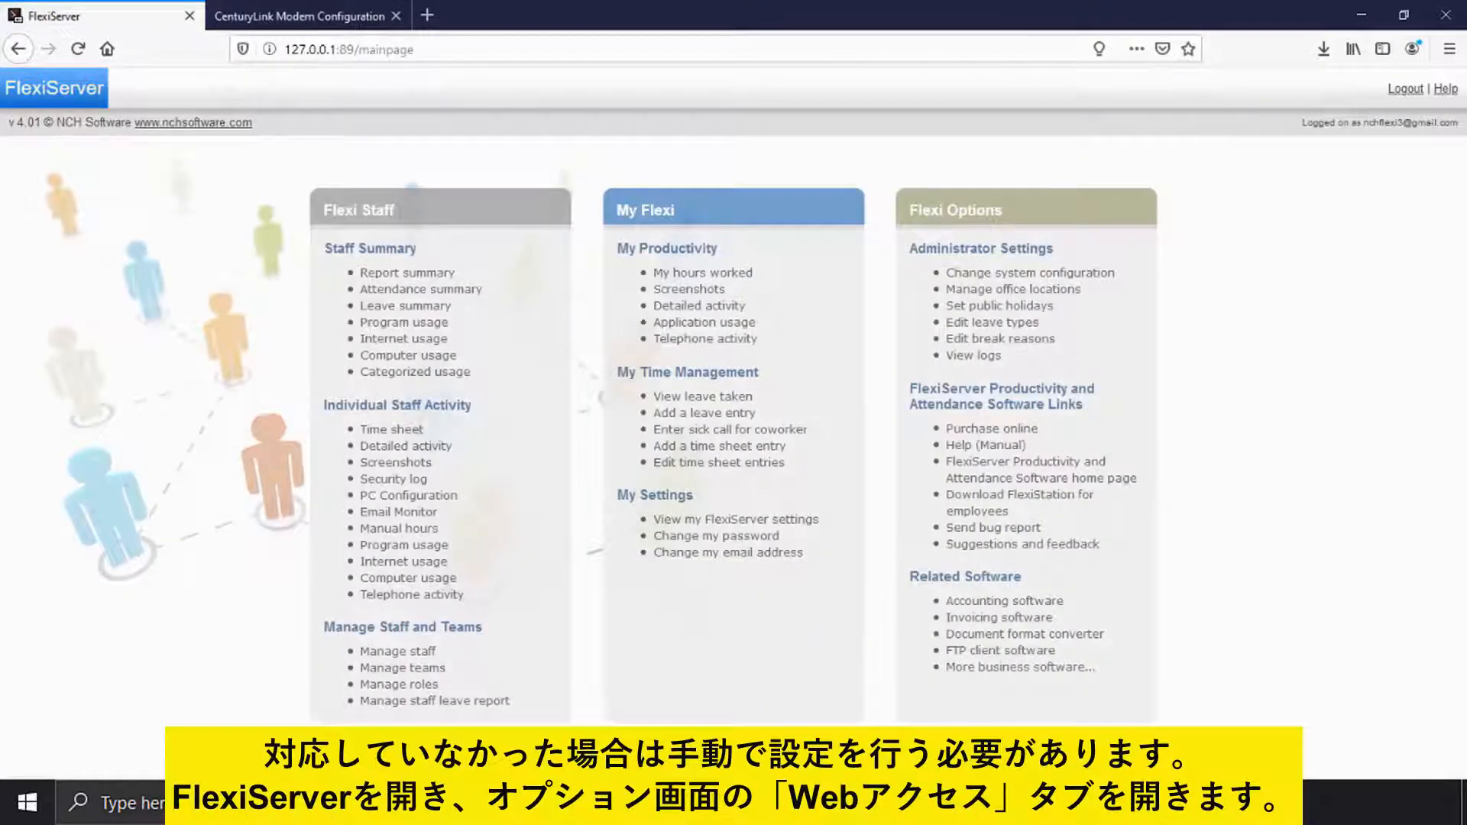
Step: Check FlexiServer's Web Access options show the network configured properly, then close them
{"action": "left_click", "coordinate": [787, 803]}
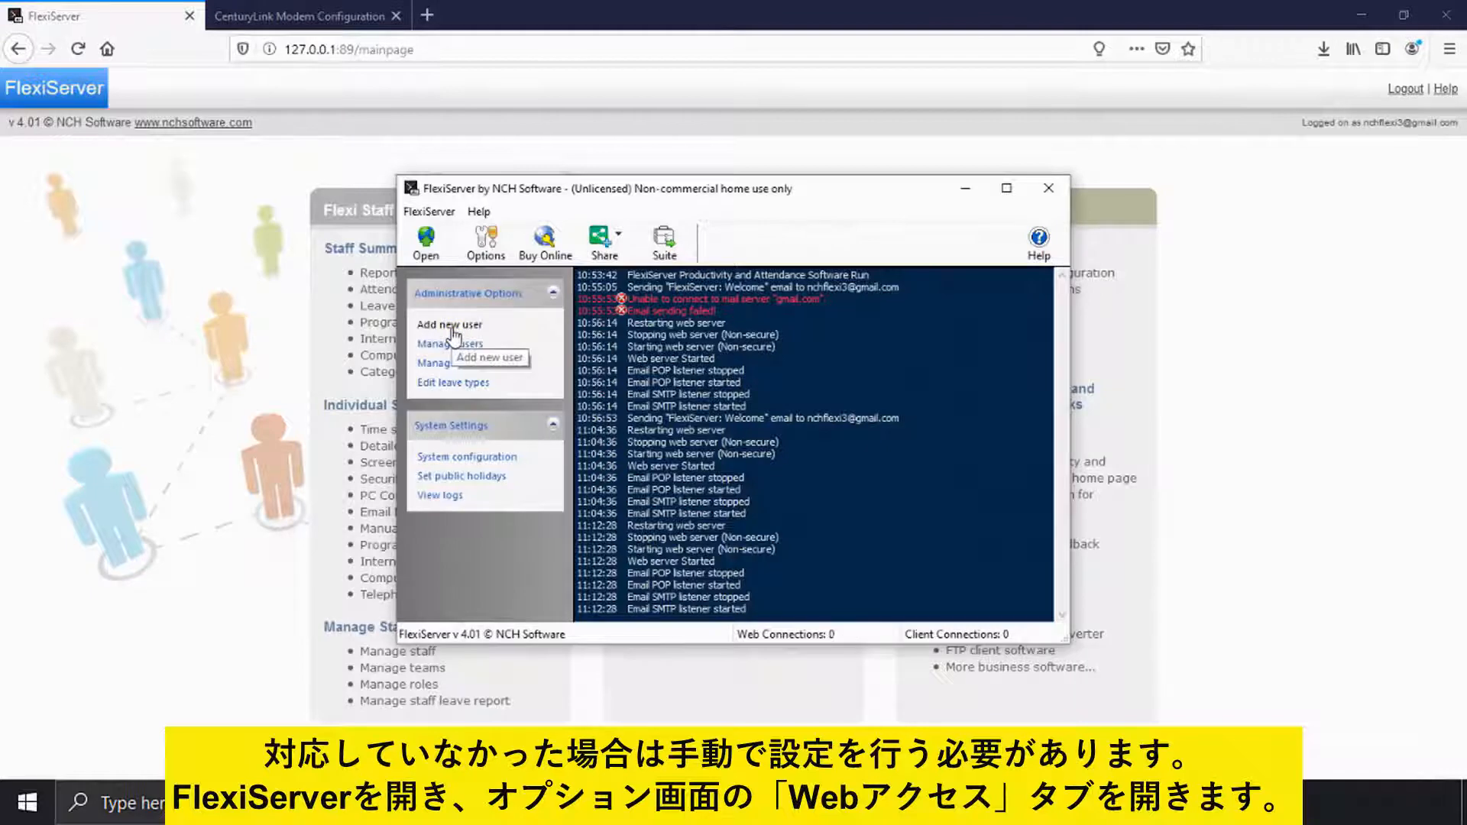
{"action": "left_click", "coordinate": [487, 260]}
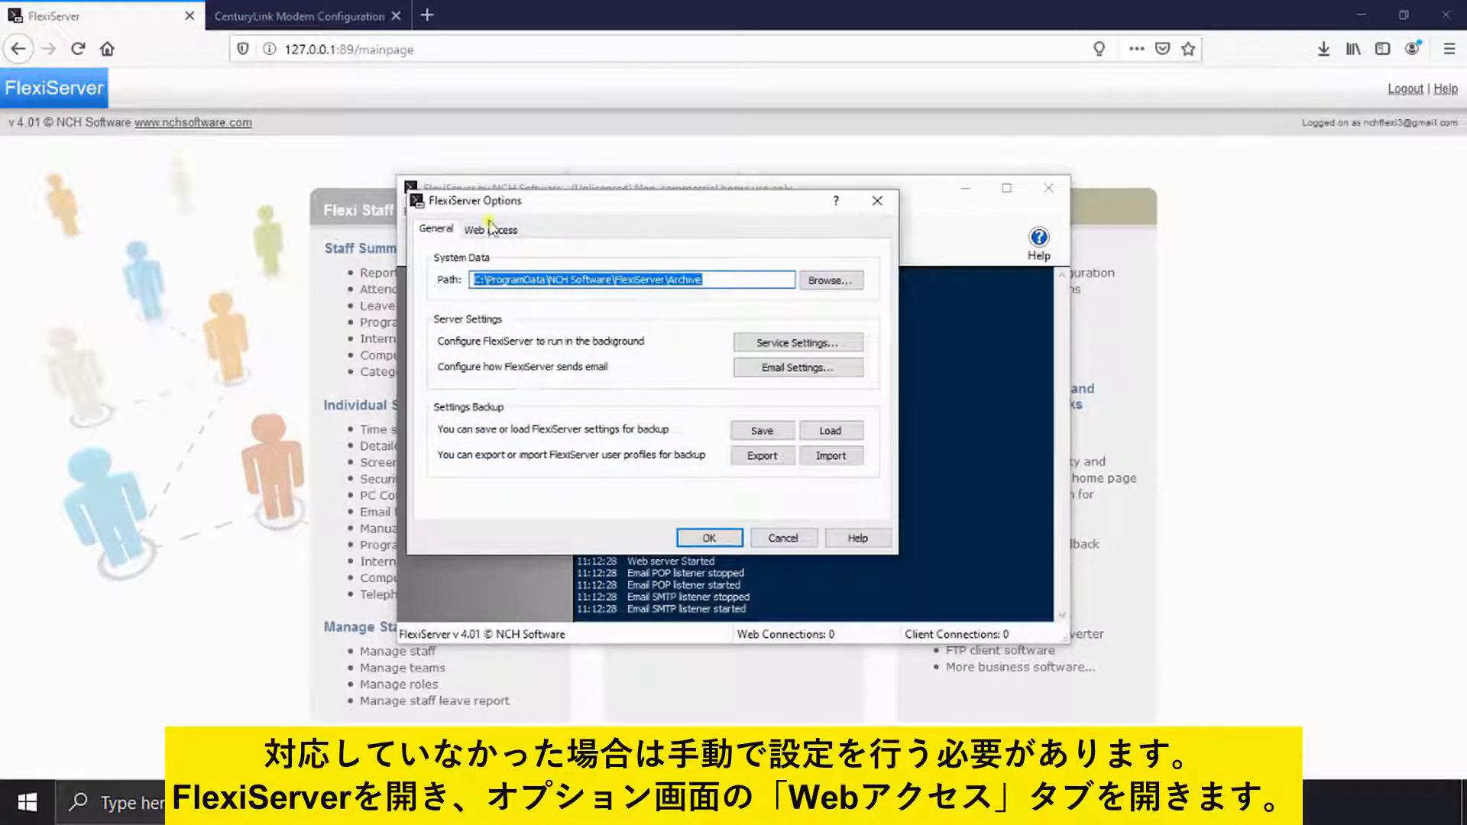
{"action": "left_click", "coordinate": [491, 229]}
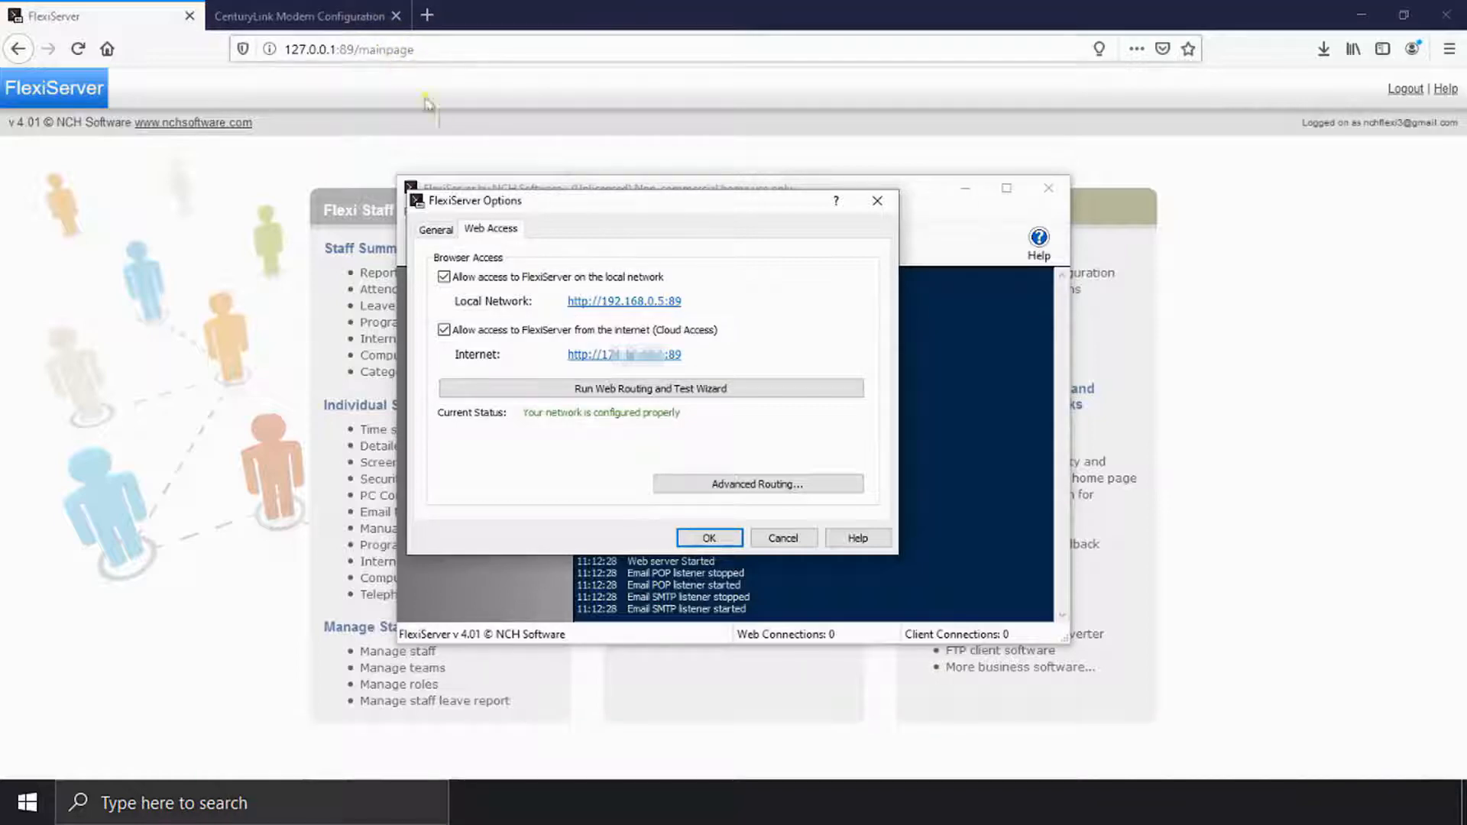
{"action": "left_click", "coordinate": [710, 538]}
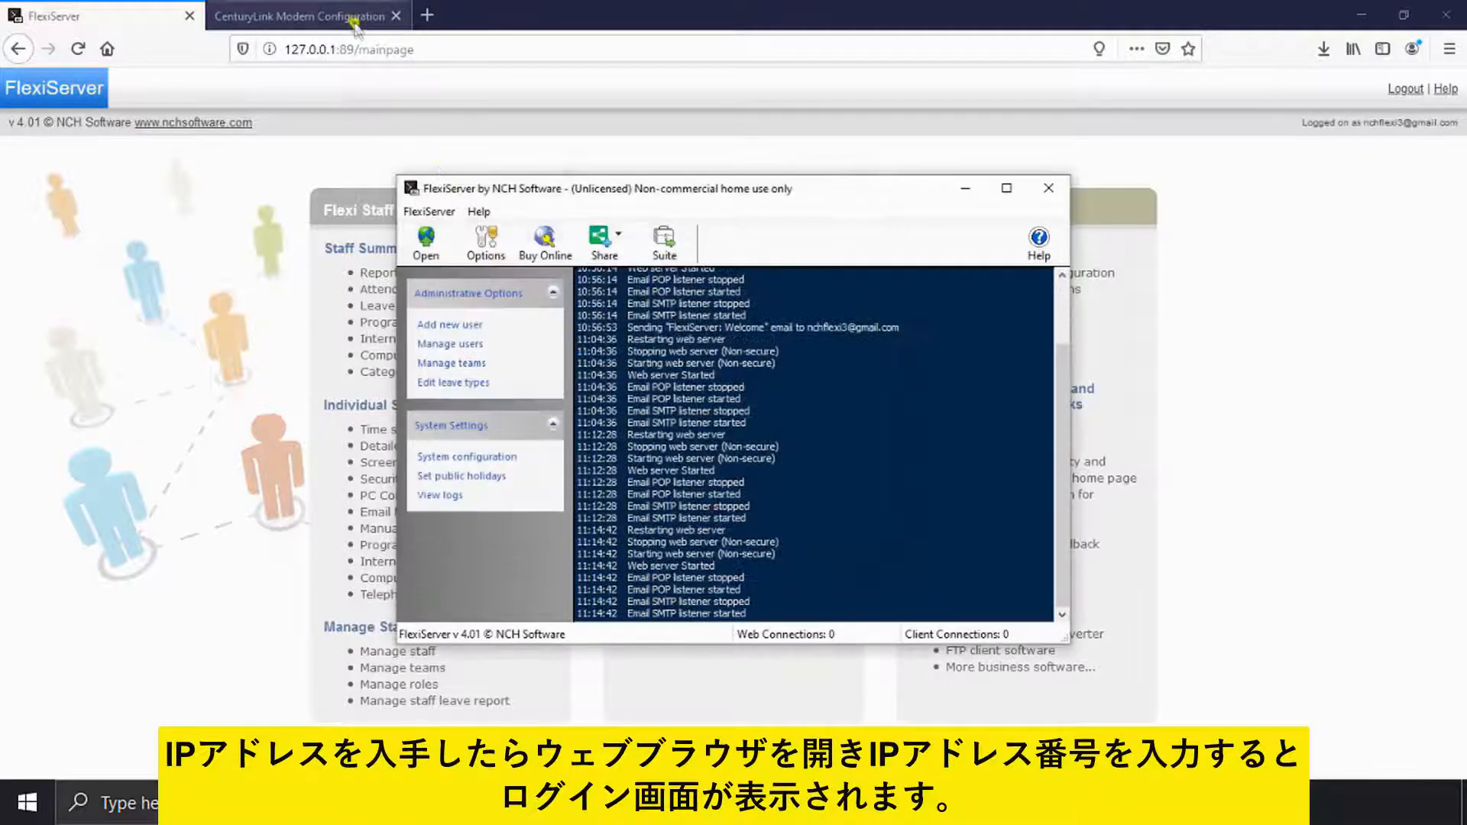
Step: Log in to the CenturyLink modem portal with the admin password and open Advanced Setup's UPnP page
{"action": "left_click", "coordinate": [343, 16]}
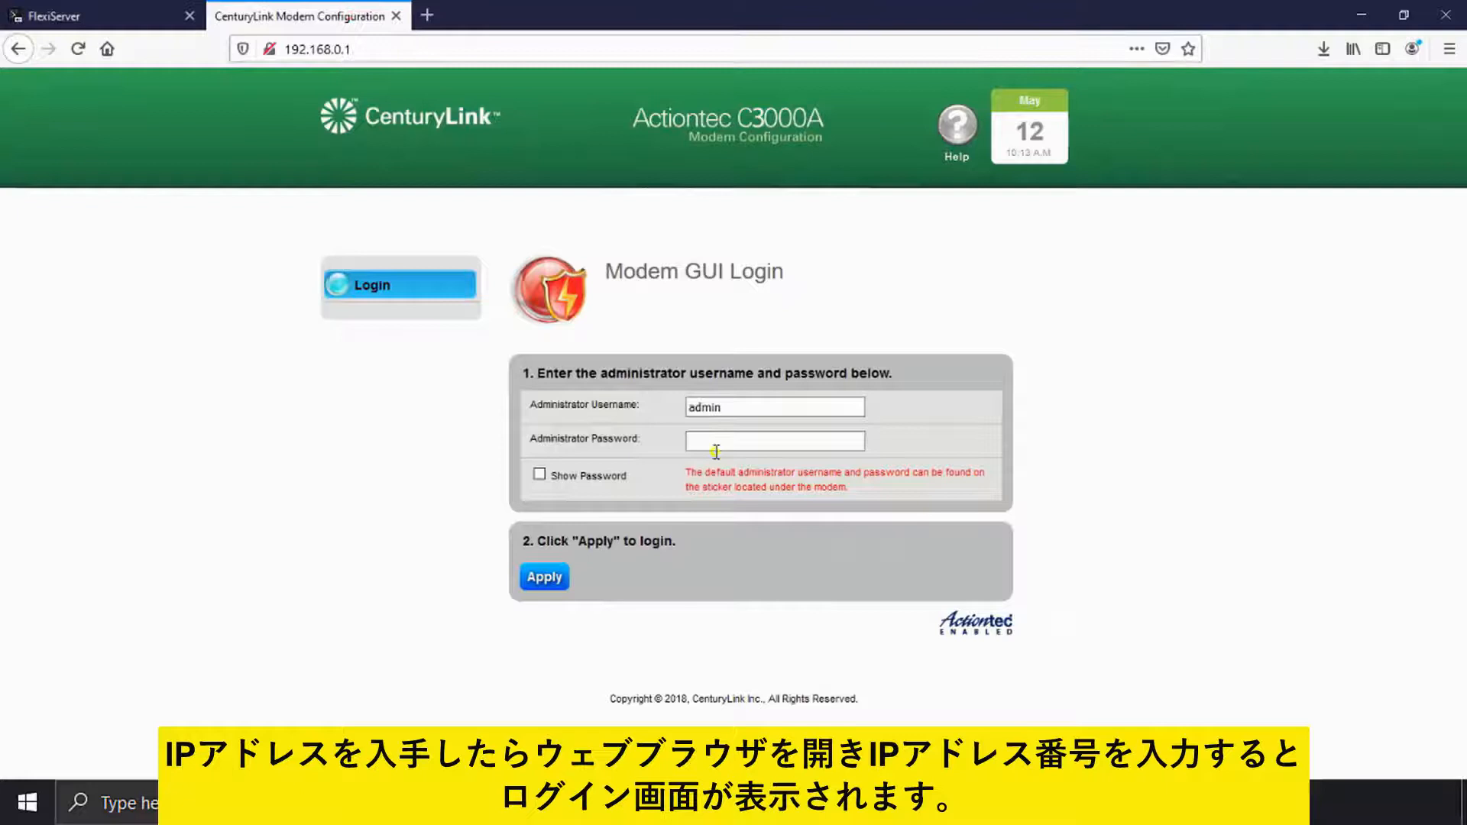
{"action": "left_click", "coordinate": [716, 446]}
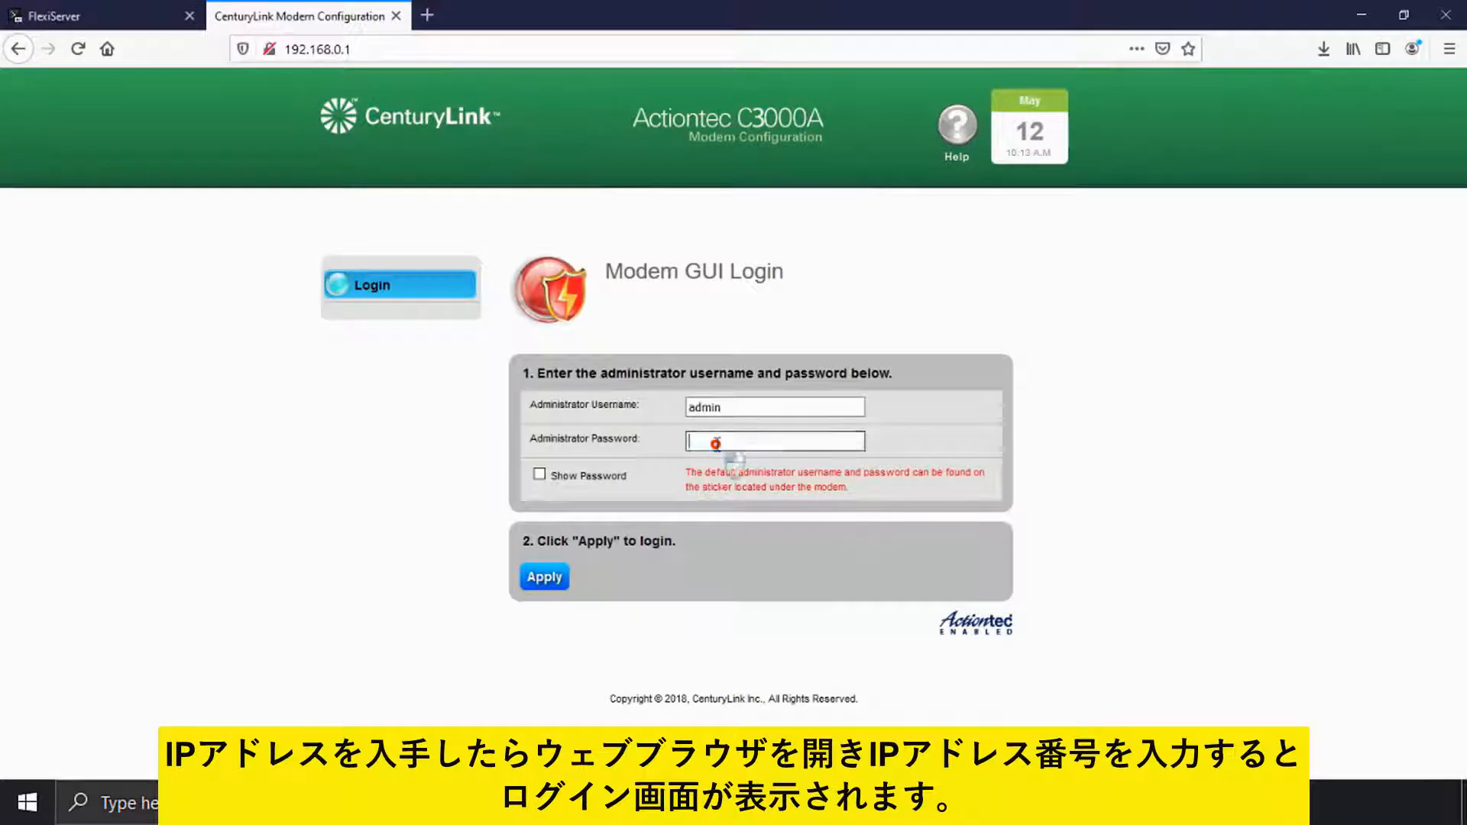
{"action": "type", "text": "********"}
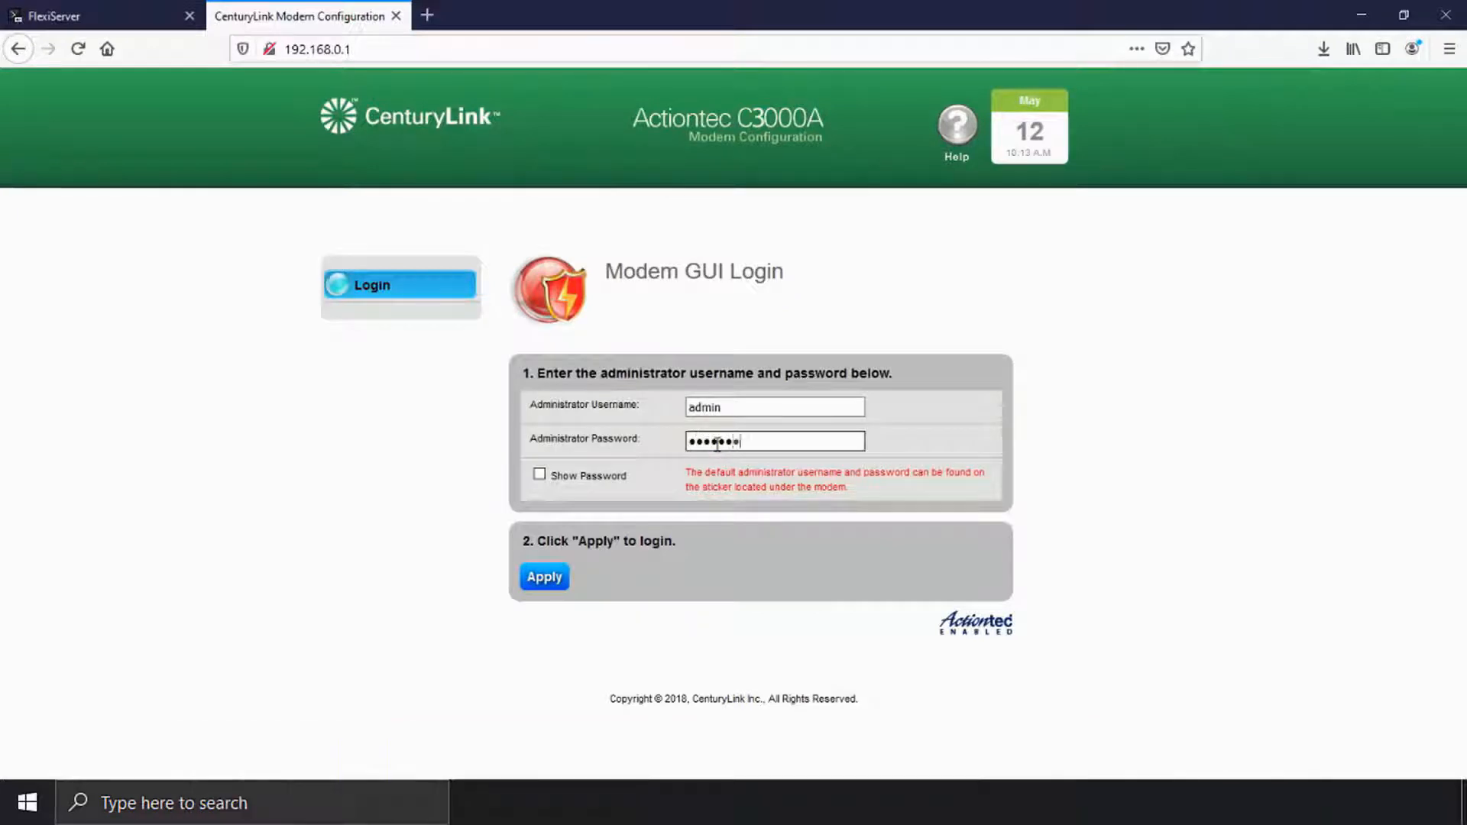
{"action": "left_click", "coordinate": [548, 582]}
{"action": "left_click", "coordinate": [960, 489]}
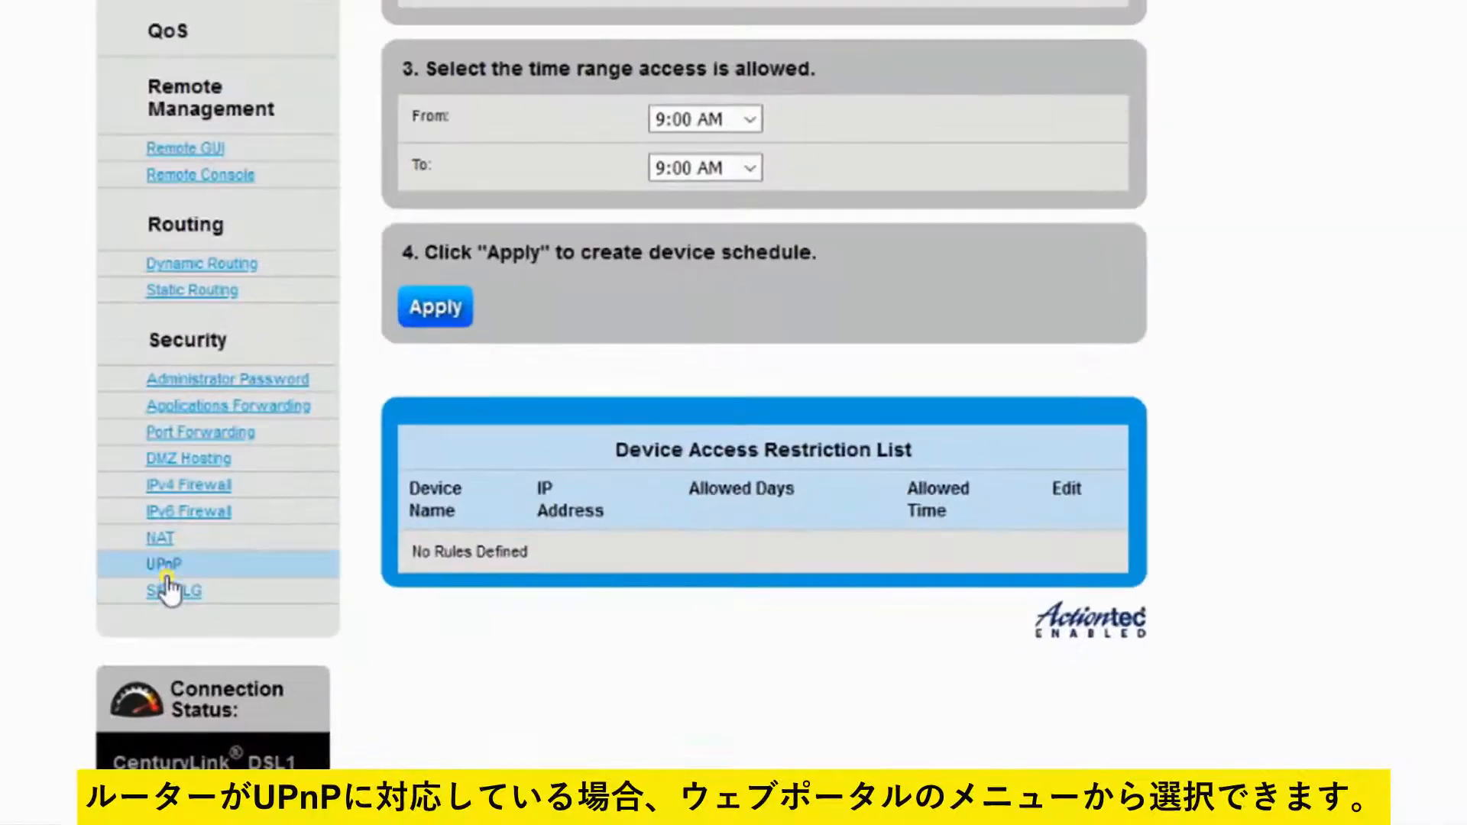
{"action": "left_click", "coordinate": [163, 570]}
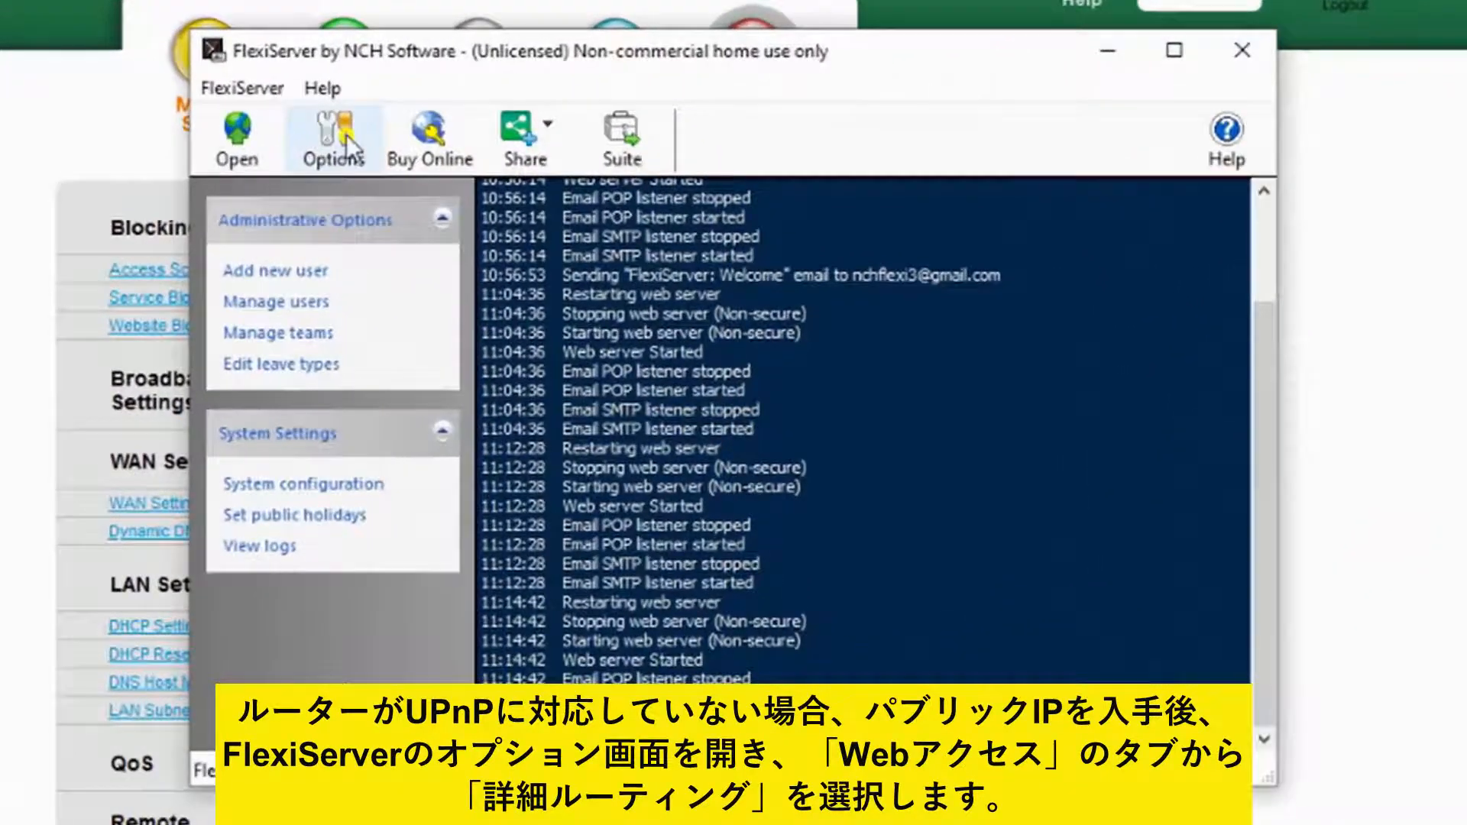
Step: Open FlexiServer's Web Access options and their Advanced Routing settings
{"action": "left_click", "coordinate": [345, 136]}
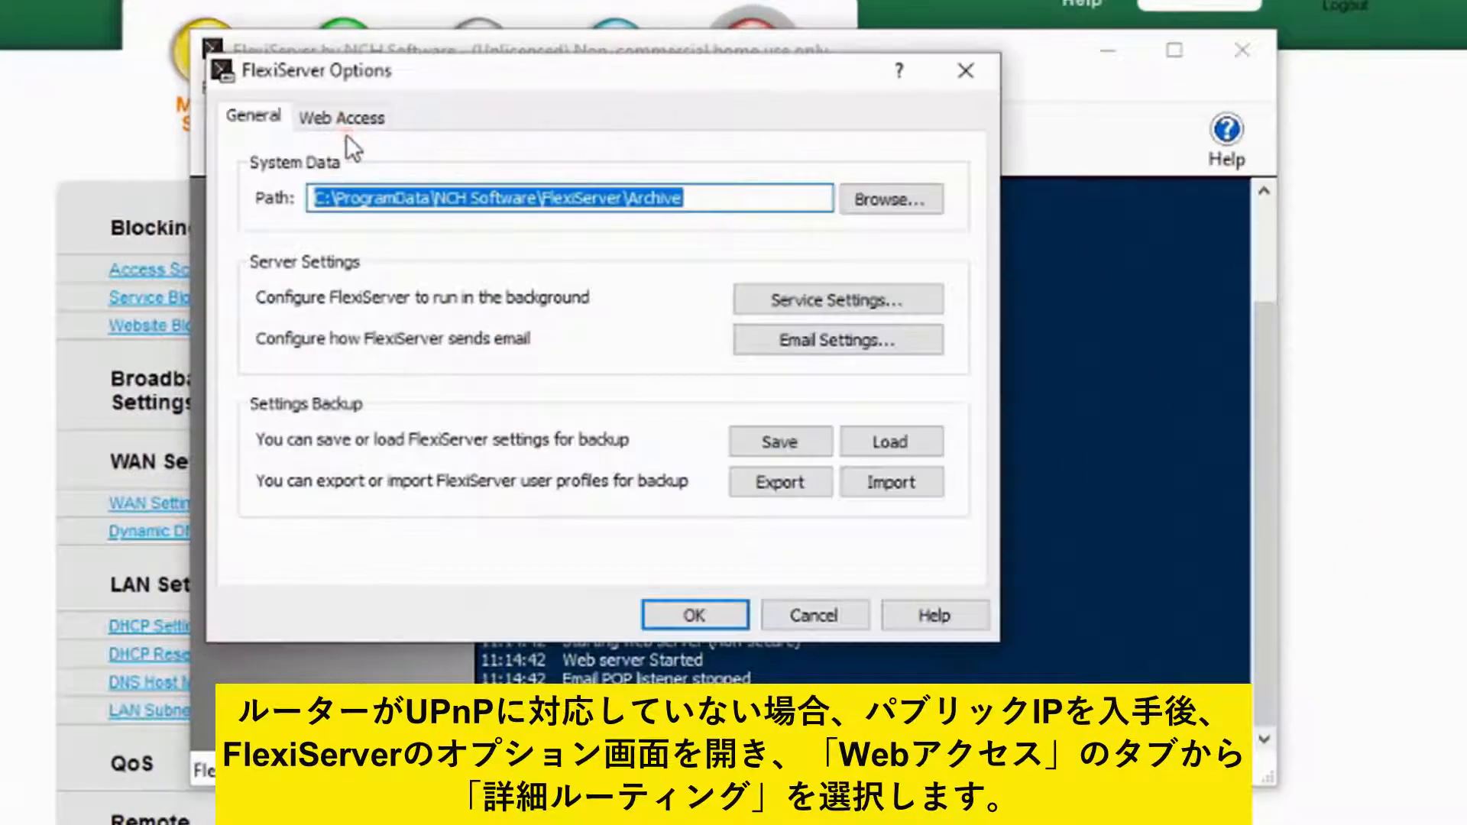
{"action": "left_click", "coordinate": [346, 116]}
{"action": "left_click", "coordinate": [745, 529]}
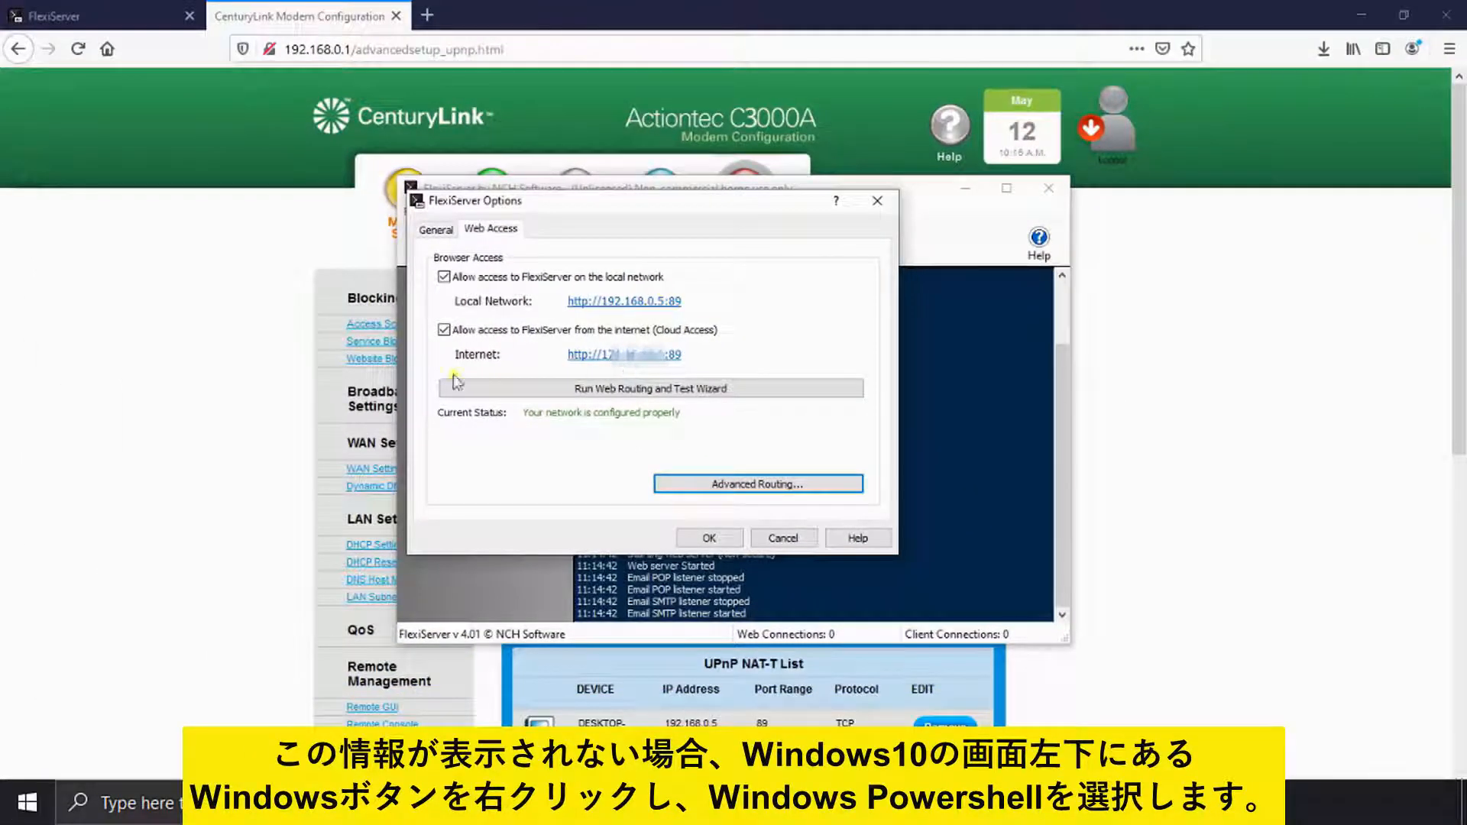
Step: Run ipconfig in Windows PowerShell to find gateway 192.168.0.1, then close the console
{"action": "right_click", "coordinate": [27, 802]}
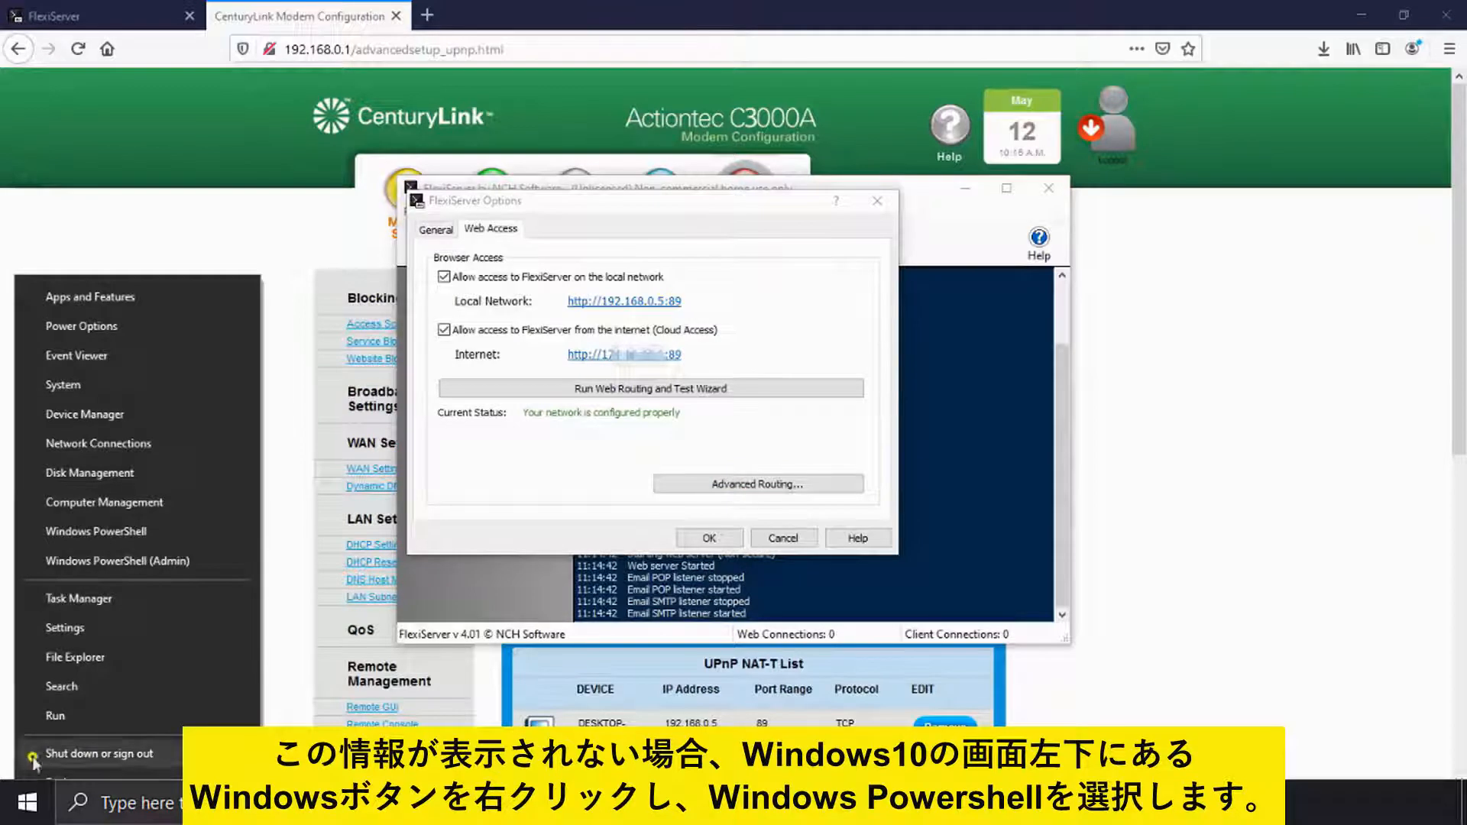
{"action": "left_click", "coordinate": [92, 533]}
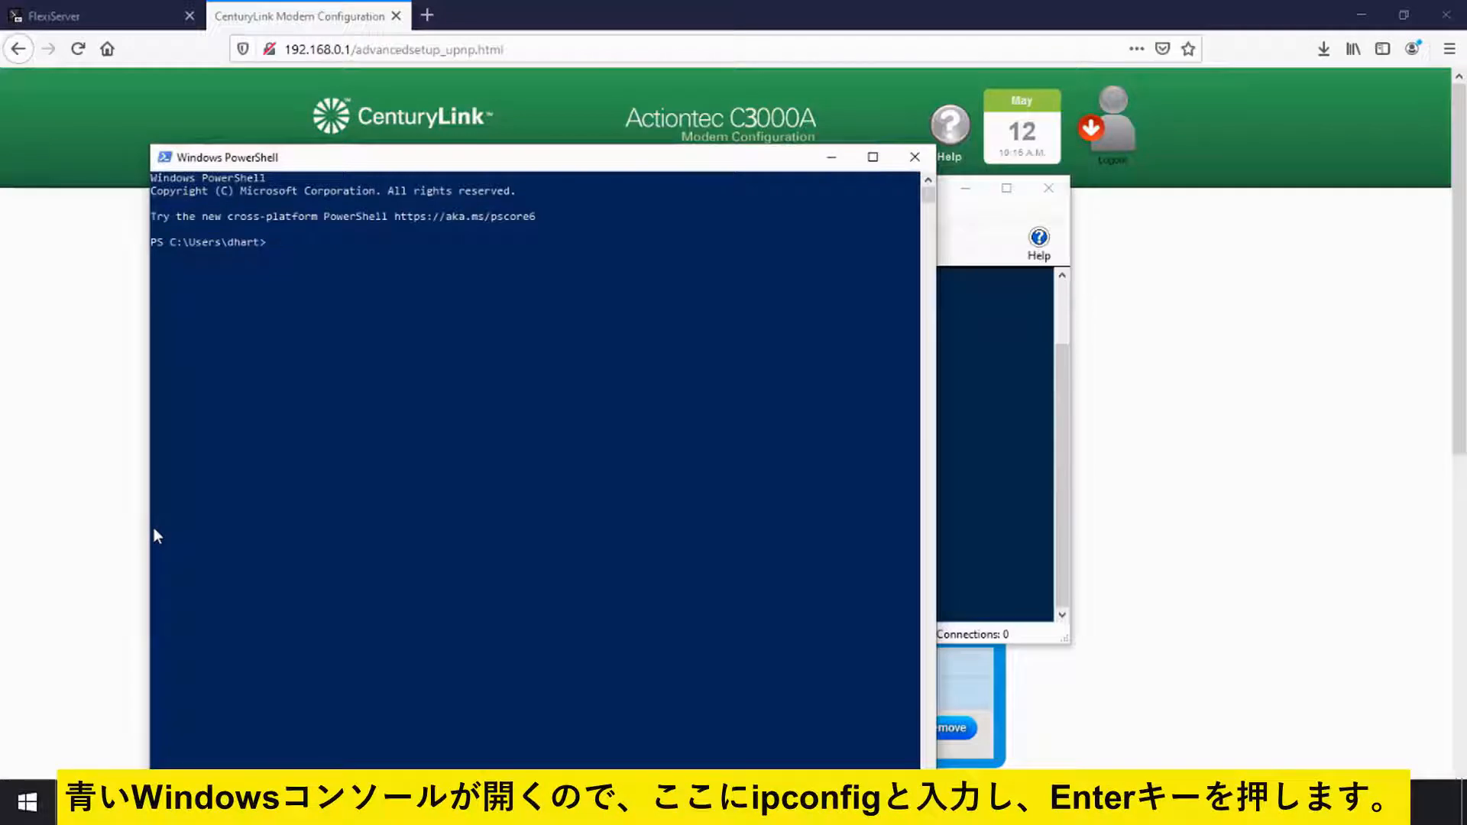
{"action": "type", "text": "ip"}
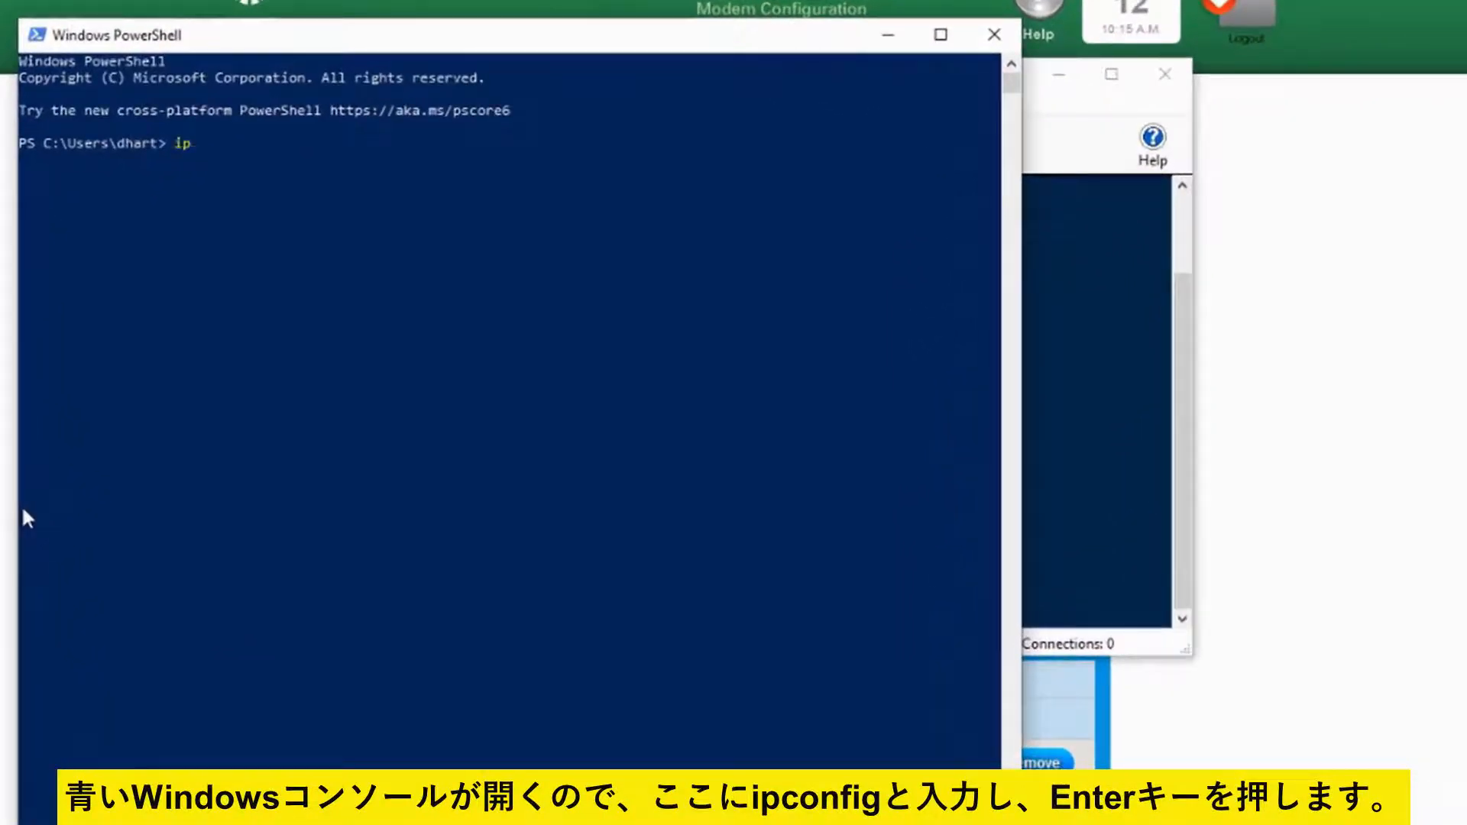
{"action": "type", "text": "config"}
{"action": "key", "text": "Return"}
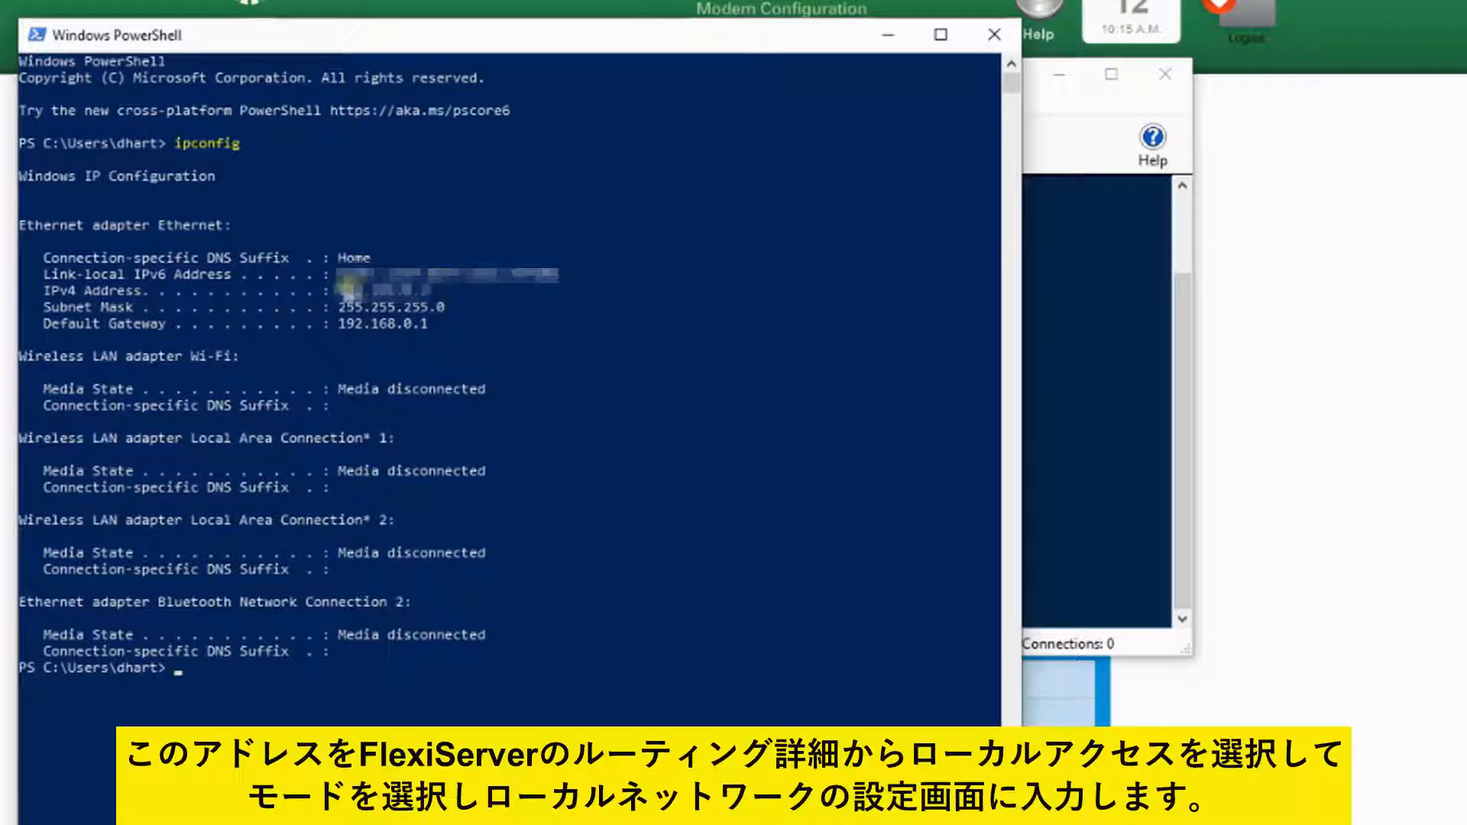
{"action": "left_click", "coordinate": [995, 37]}
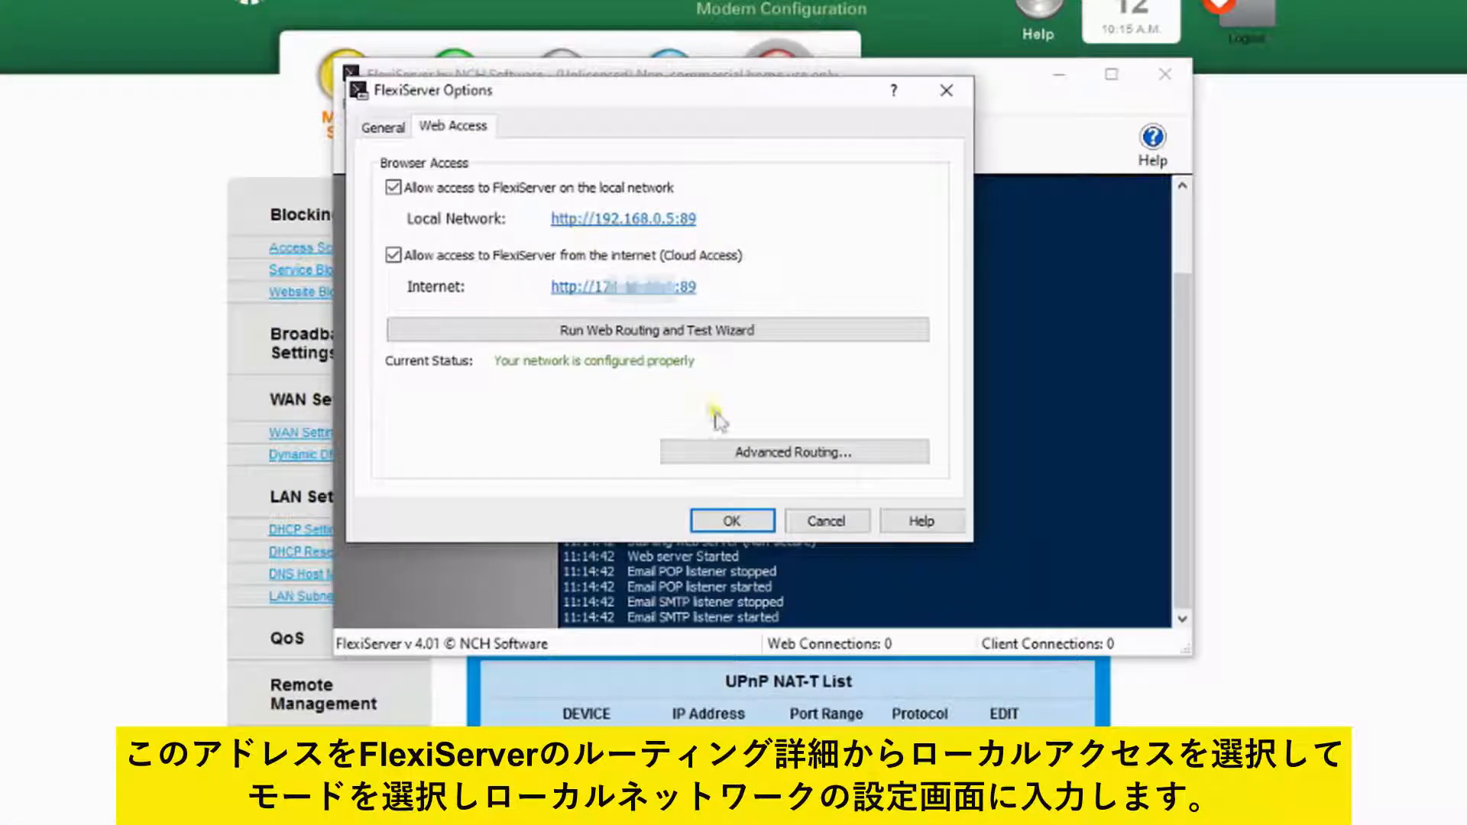
Step: Confirm Advanced Routing's local access mode is Automatic on 192.168.0.5 port 89
{"action": "left_click", "coordinate": [726, 453]}
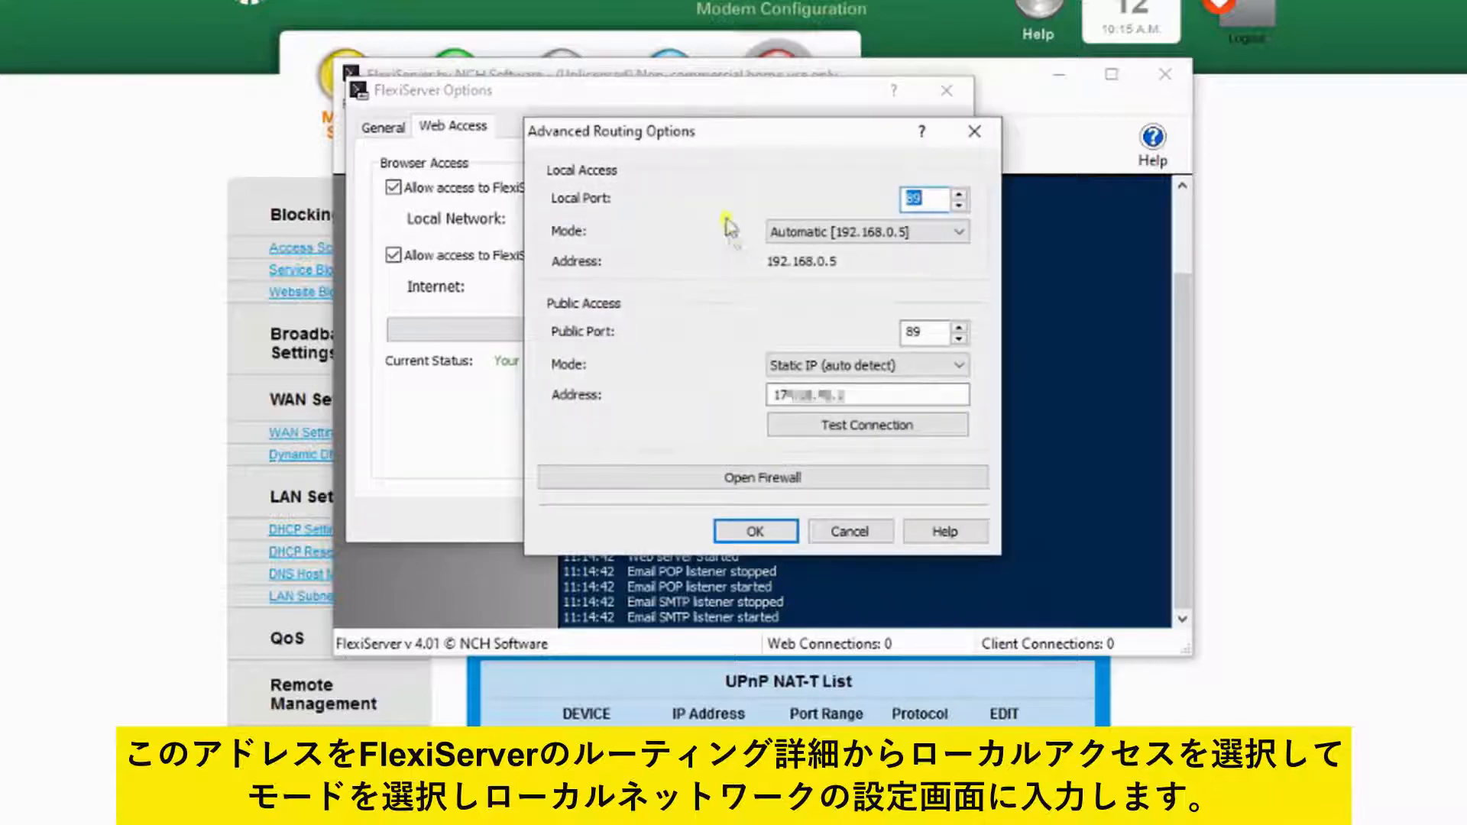
{"action": "left_click", "coordinate": [778, 237]}
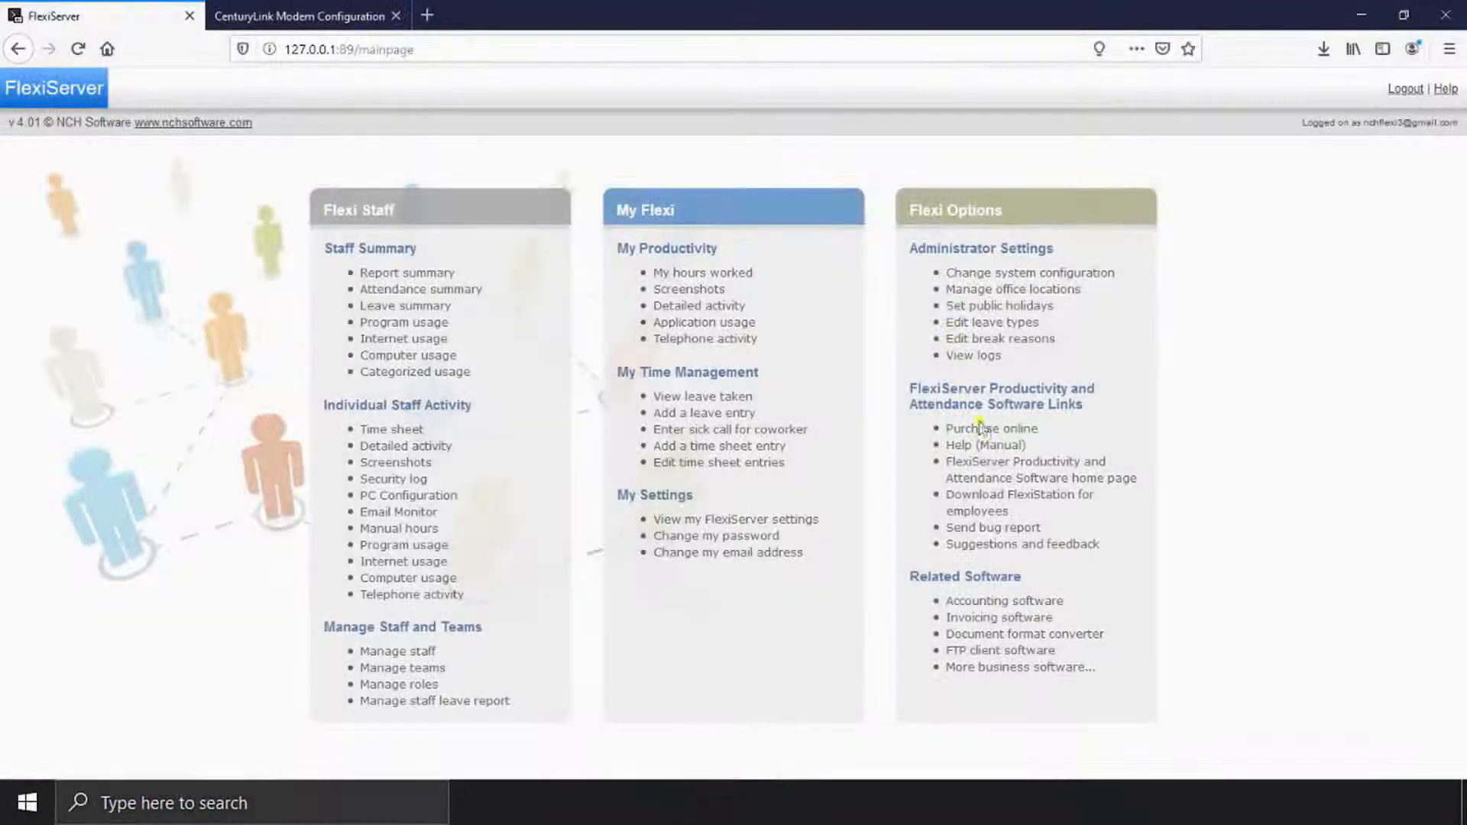
Step: Download the Windows FlexiStation employee installer from the control panel and run it
{"action": "left_click", "coordinate": [1004, 498]}
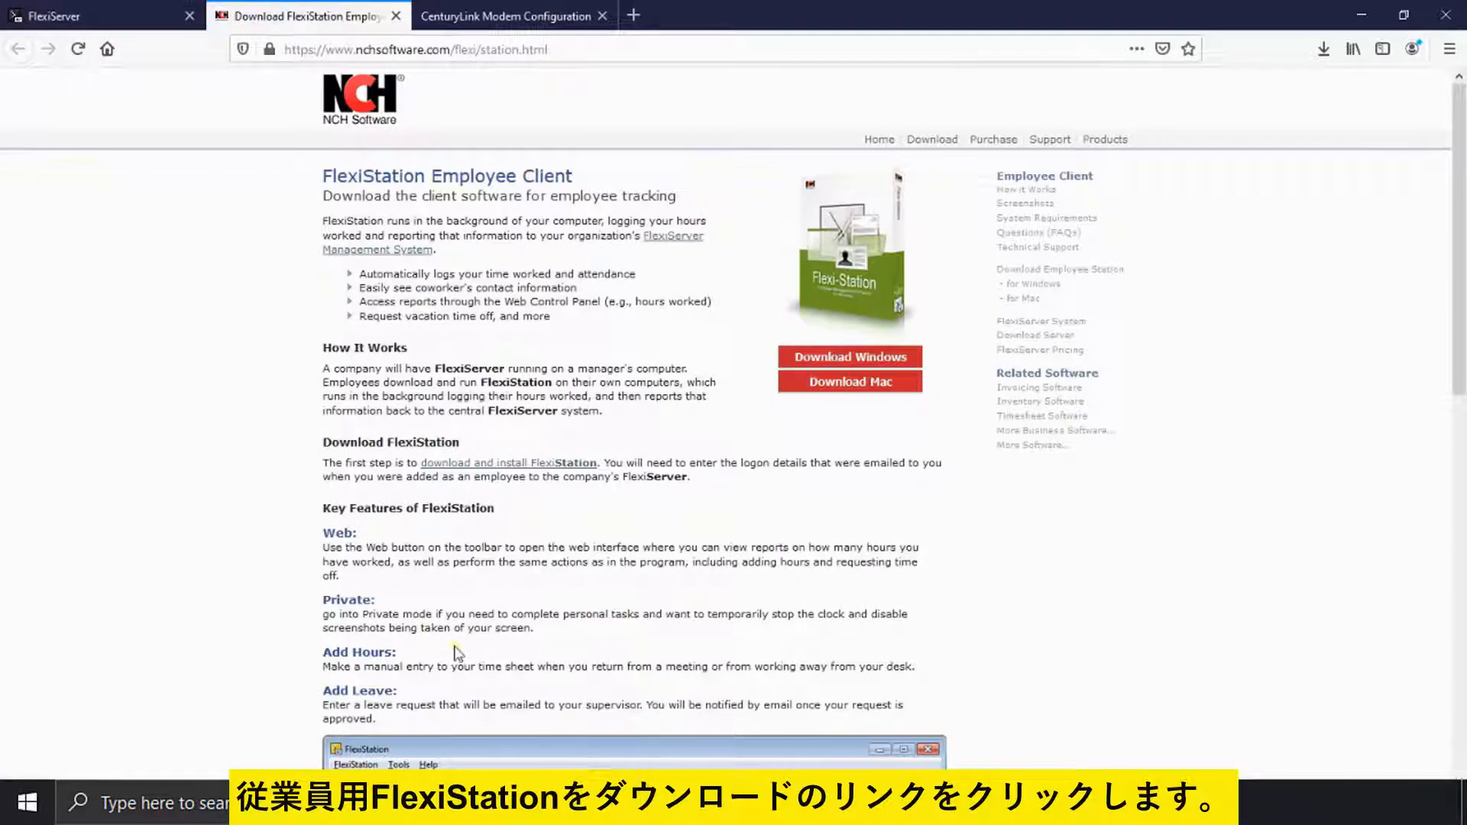
{"action": "left_click", "coordinate": [850, 357]}
{"action": "left_click", "coordinate": [797, 458]}
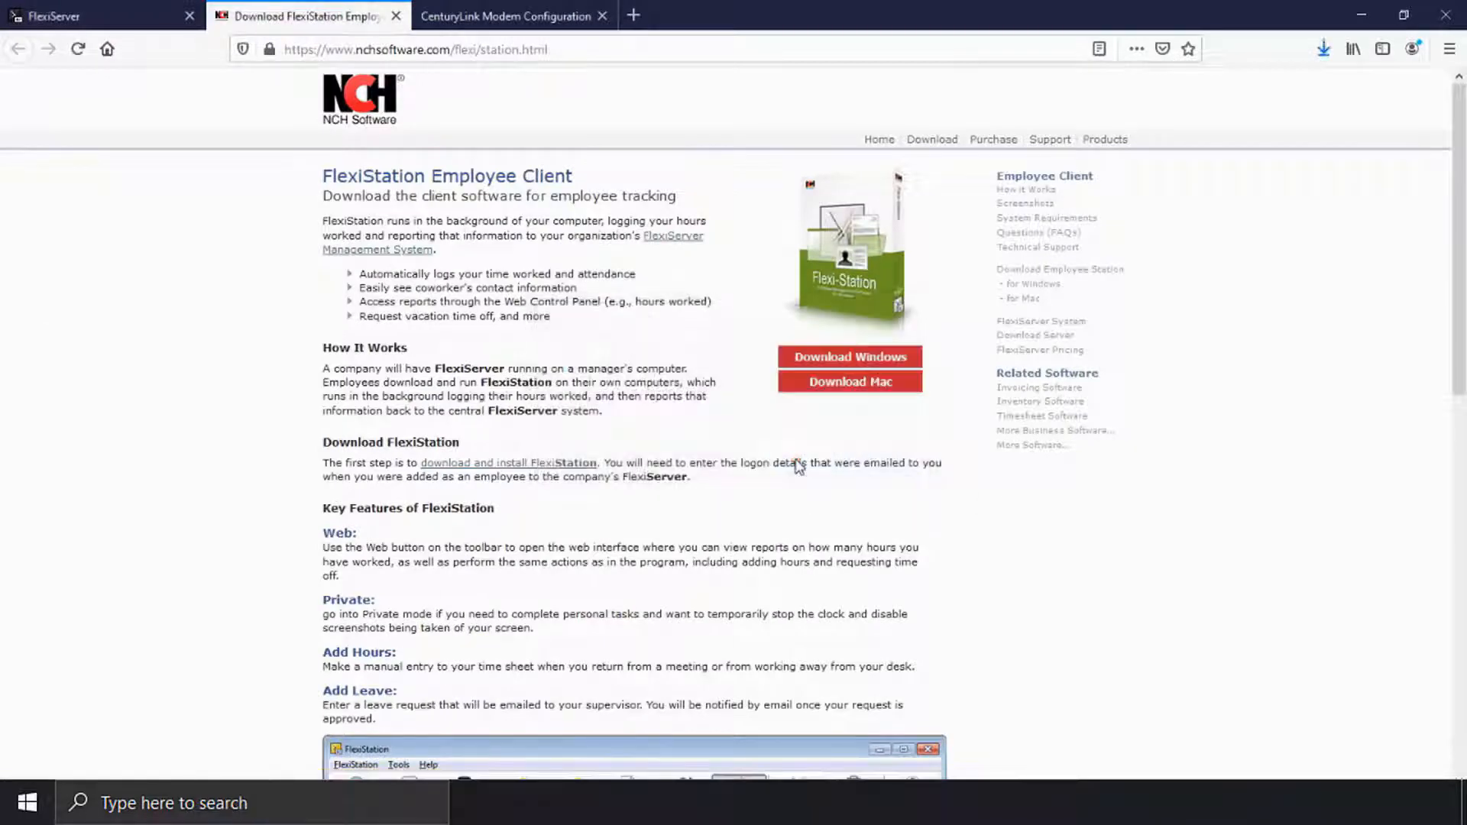
{"action": "left_click", "coordinate": [1324, 49]}
{"action": "left_click", "coordinate": [1152, 90]}
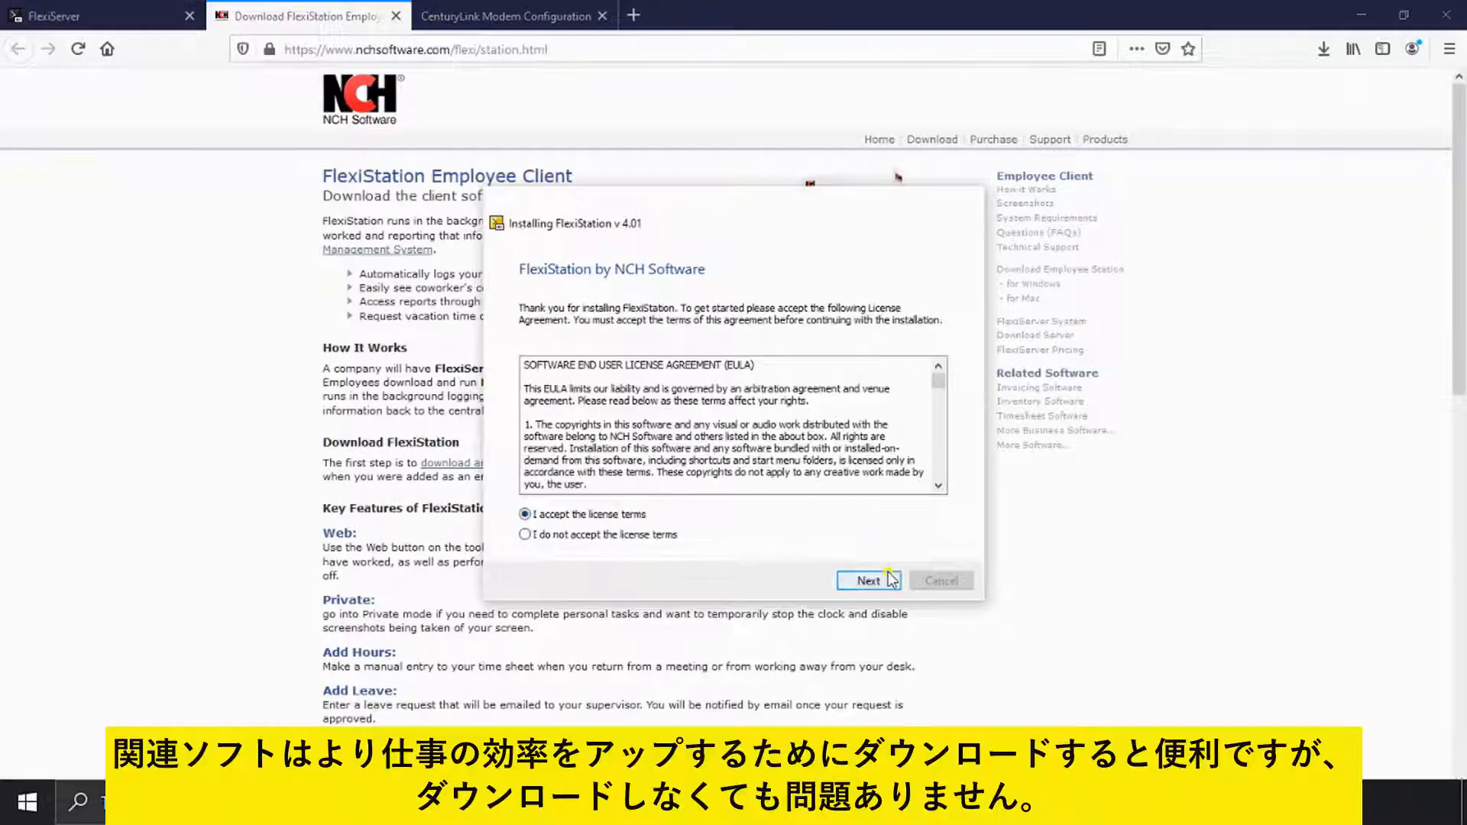
Step: Install FlexiStation skipping all extras, then log on with the employee's e-mail and password
{"action": "left_click", "coordinate": [868, 581]}
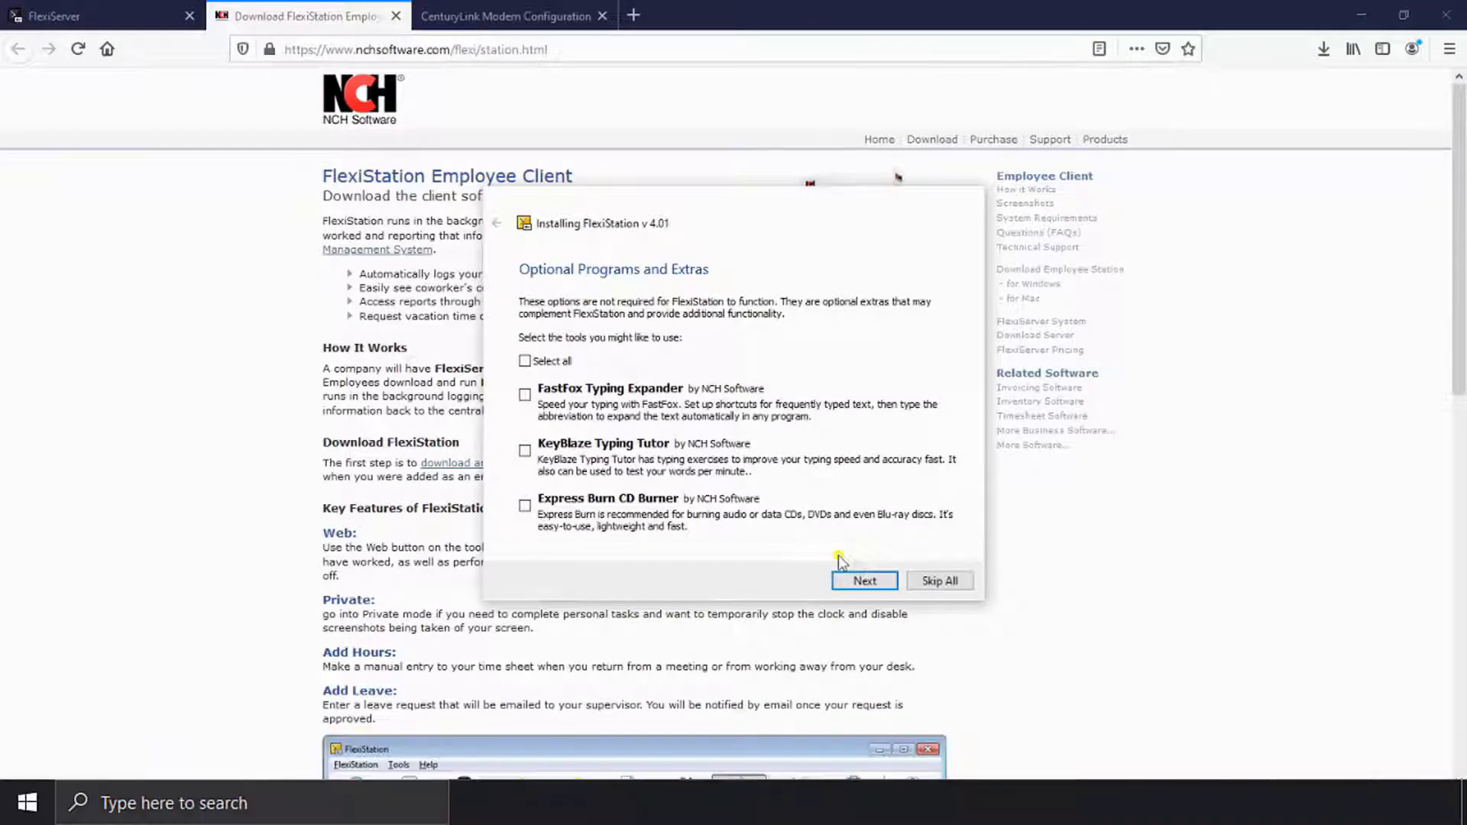
{"action": "left_click", "coordinate": [939, 583]}
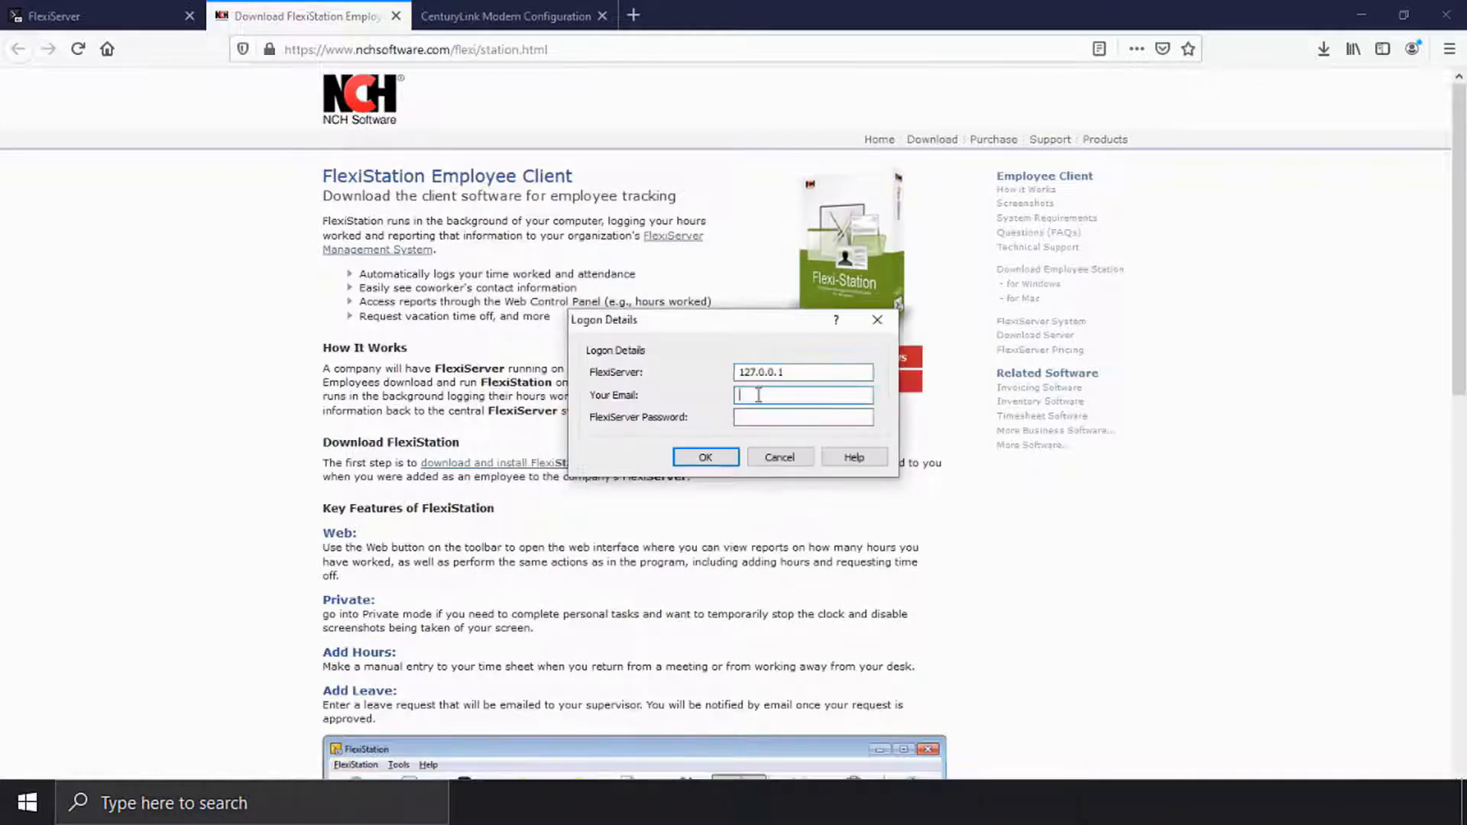
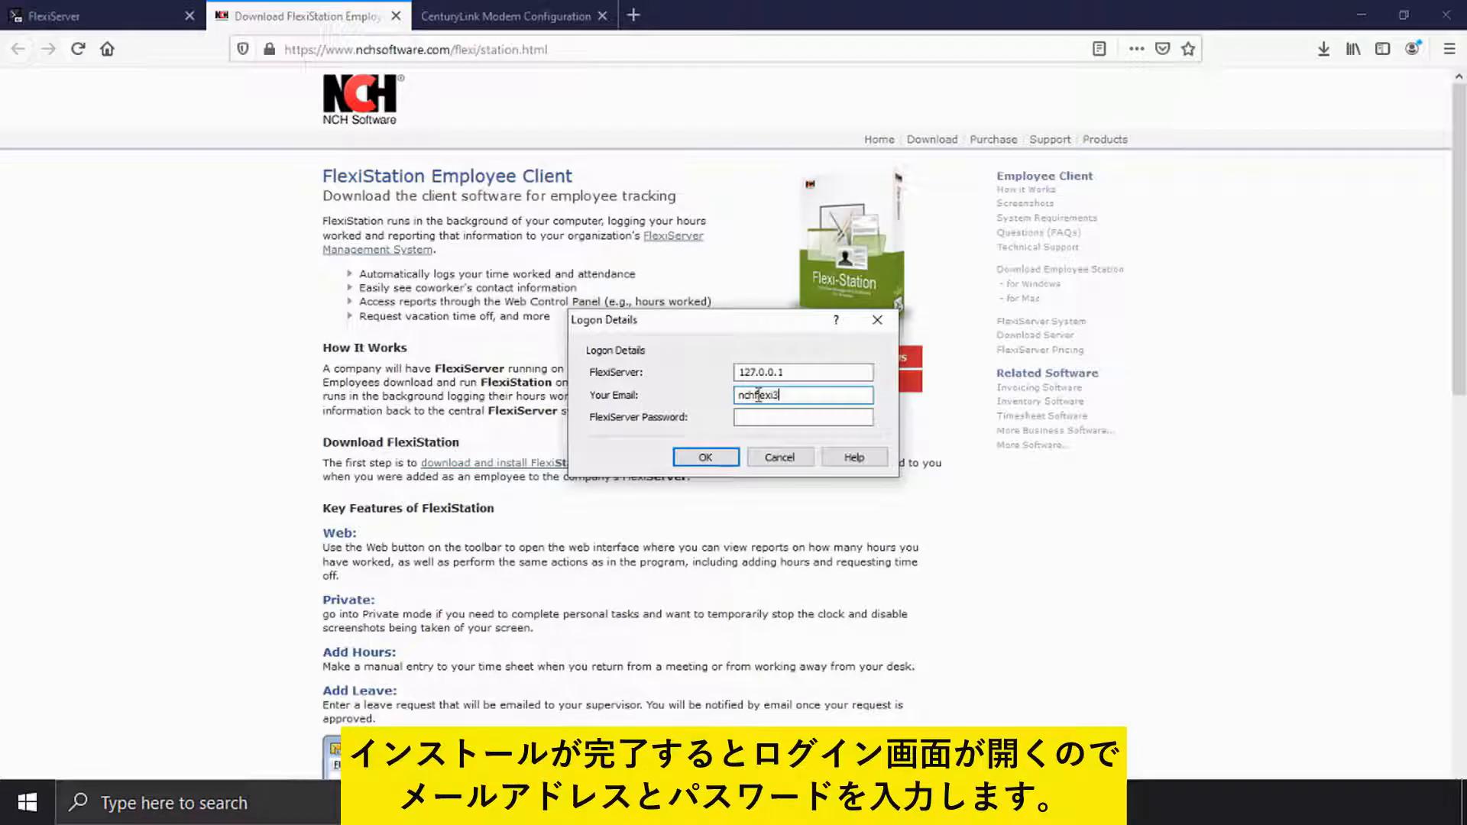
{"action": "key", "text": "Tab"}
{"action": "type", "text": "•••••••••••"}
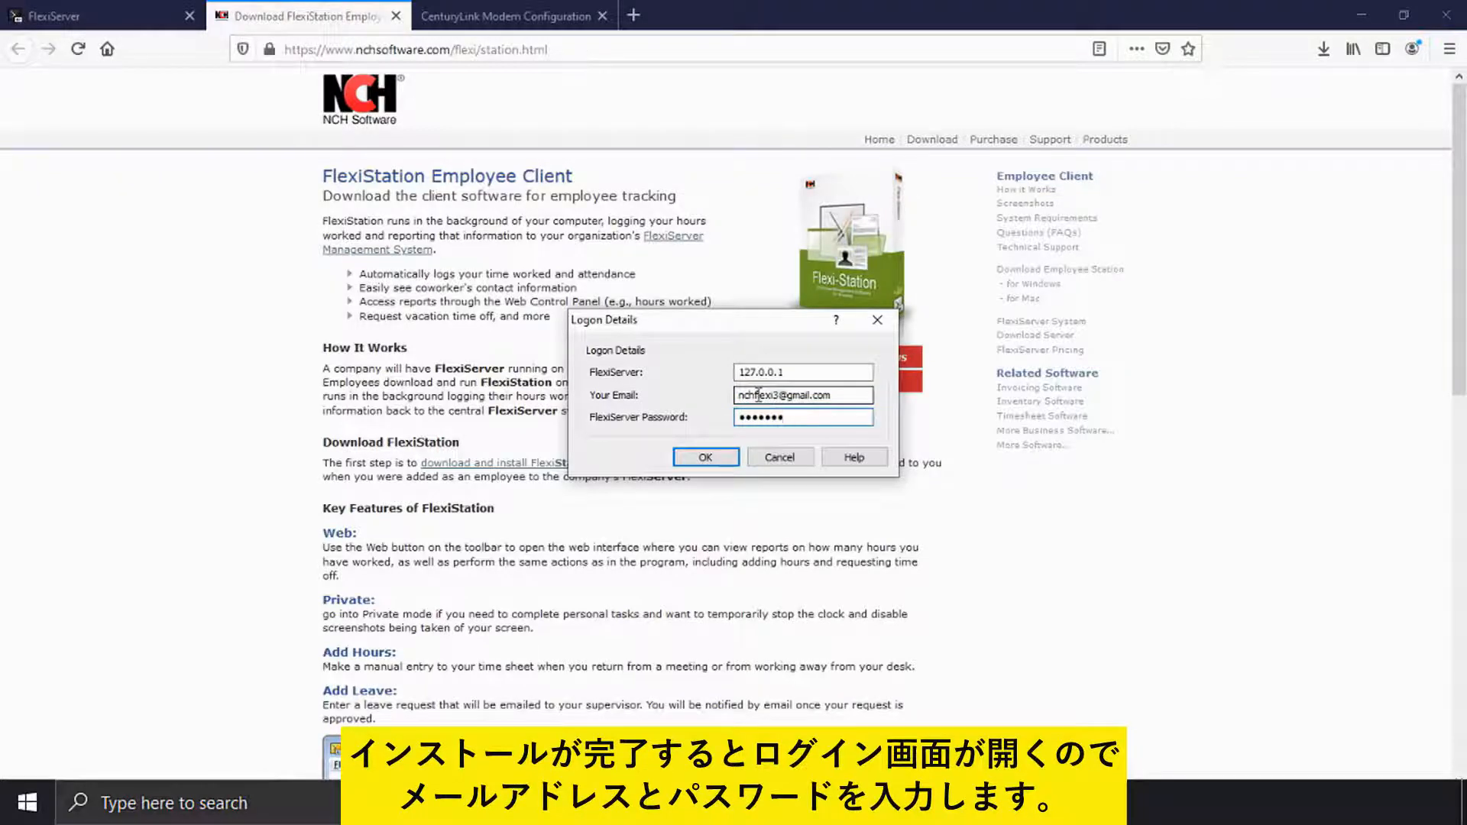
{"action": "key", "text": "Return"}
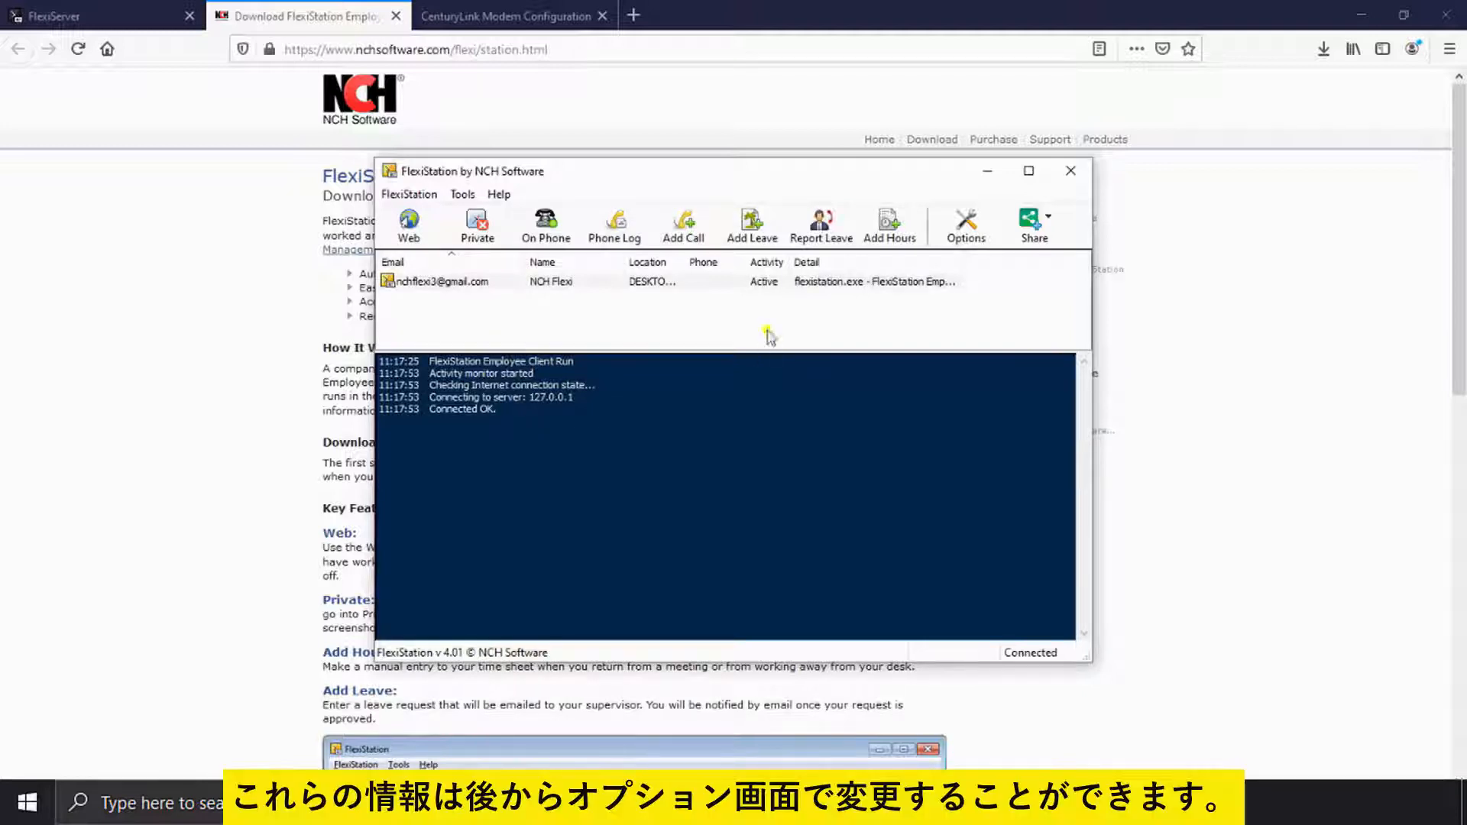
Step: View FlexiStation's Server settings, apply FlexiServer's Web Access options, and return to FlexiStation
{"action": "left_click", "coordinate": [966, 226]}
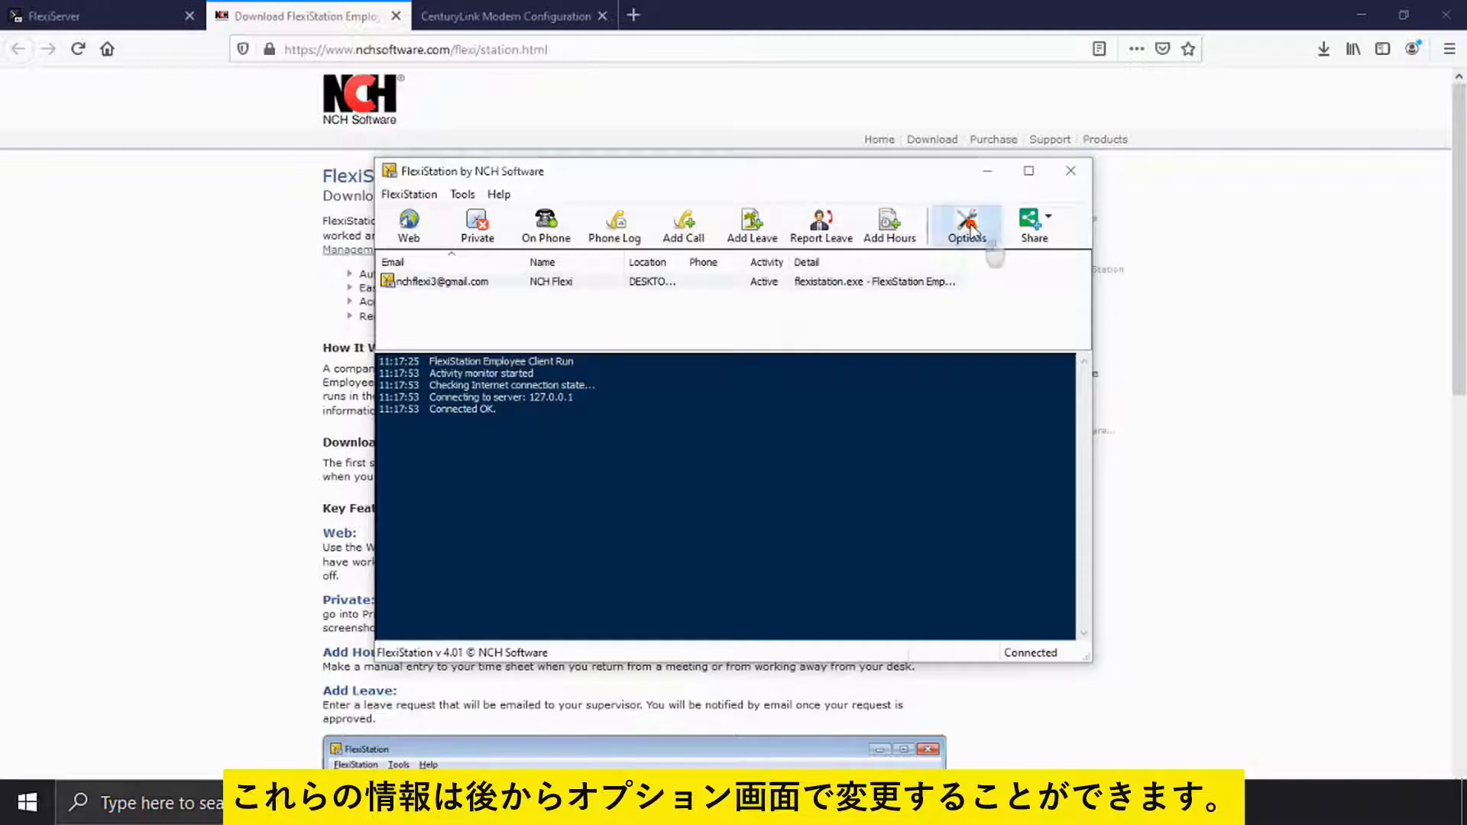
{"action": "left_click", "coordinate": [457, 212]}
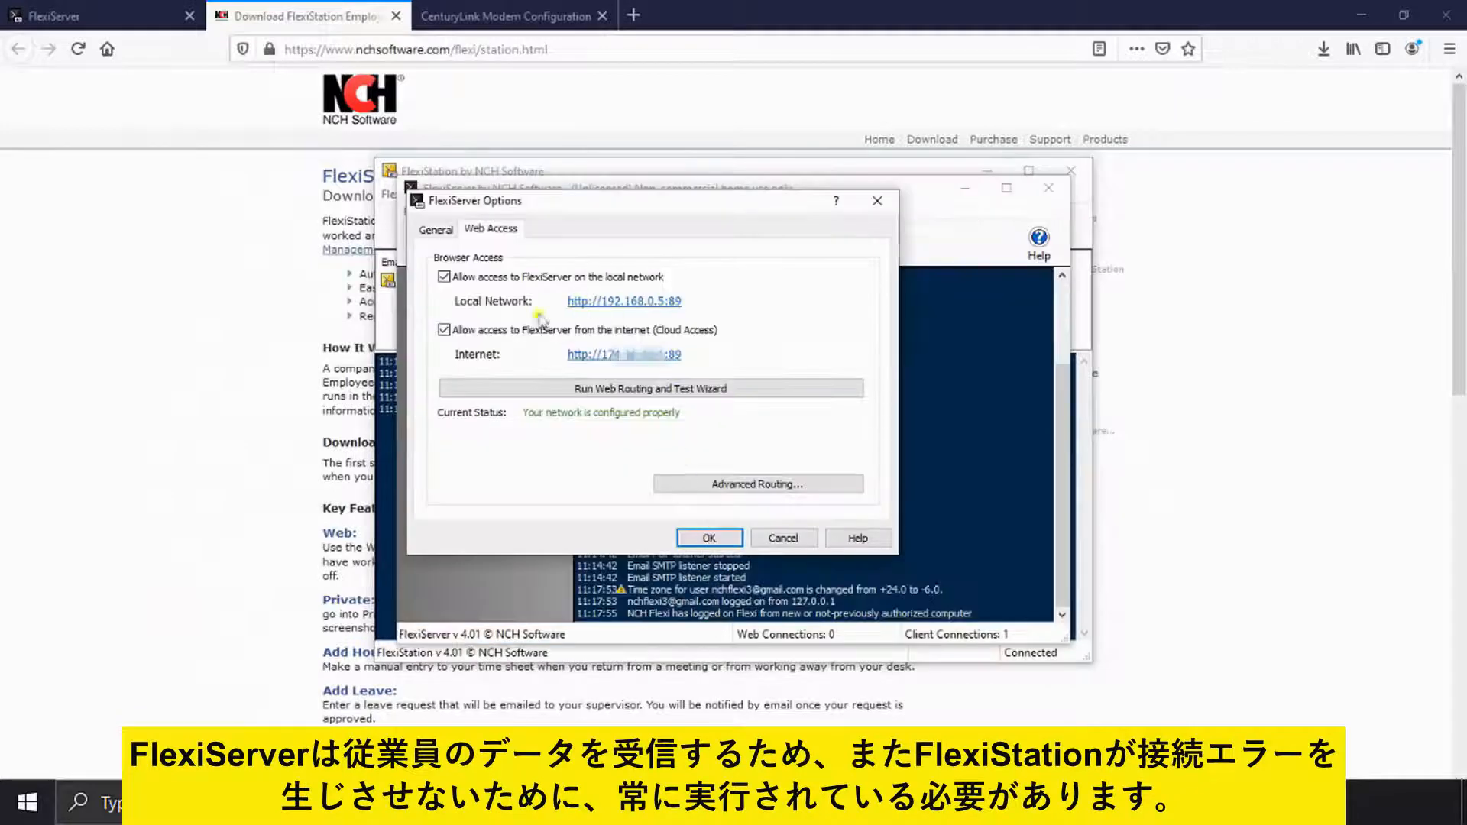
{"action": "left_click", "coordinate": [684, 540]}
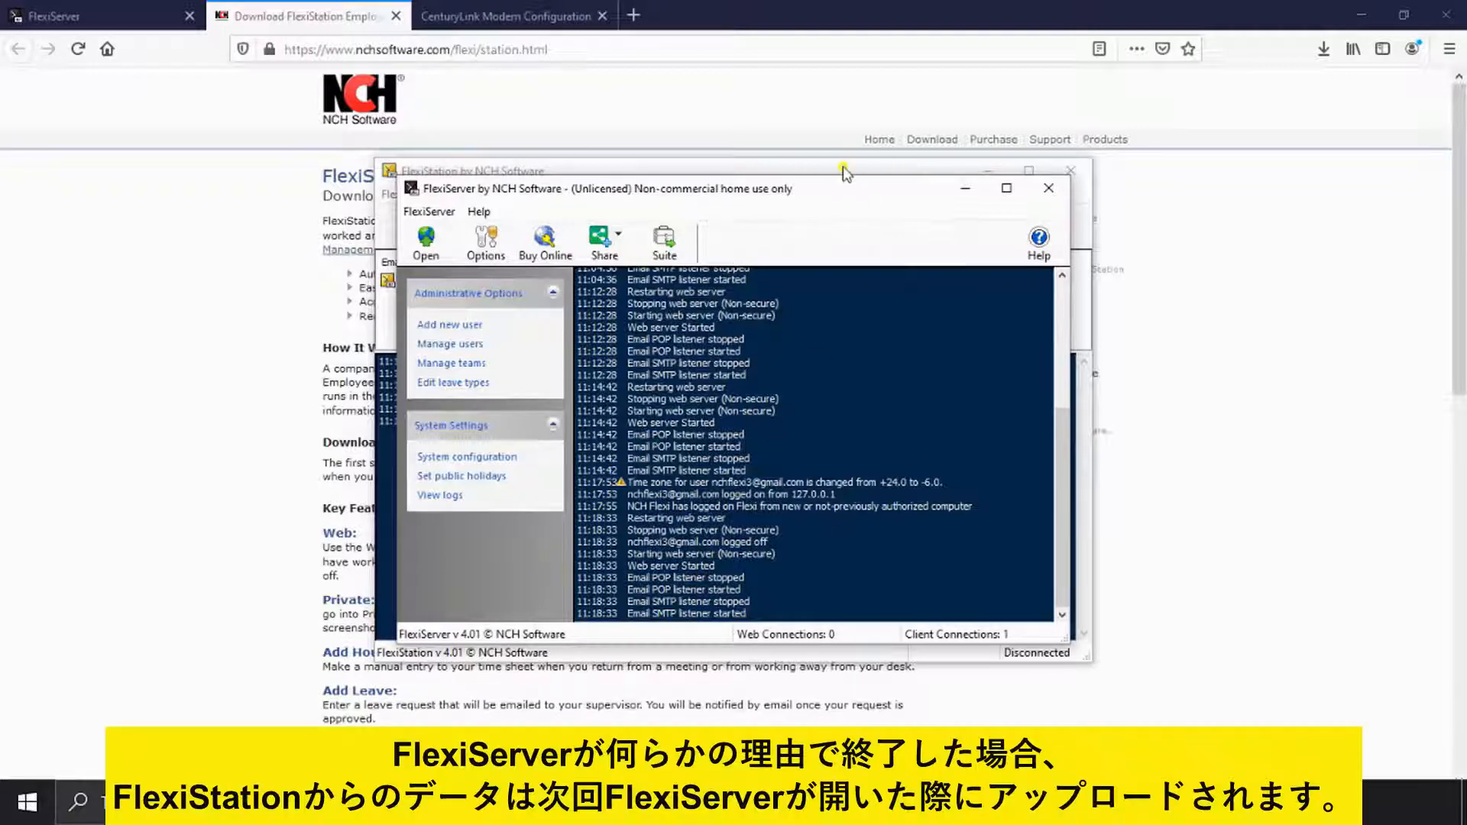
{"action": "left_click", "coordinate": [844, 170]}
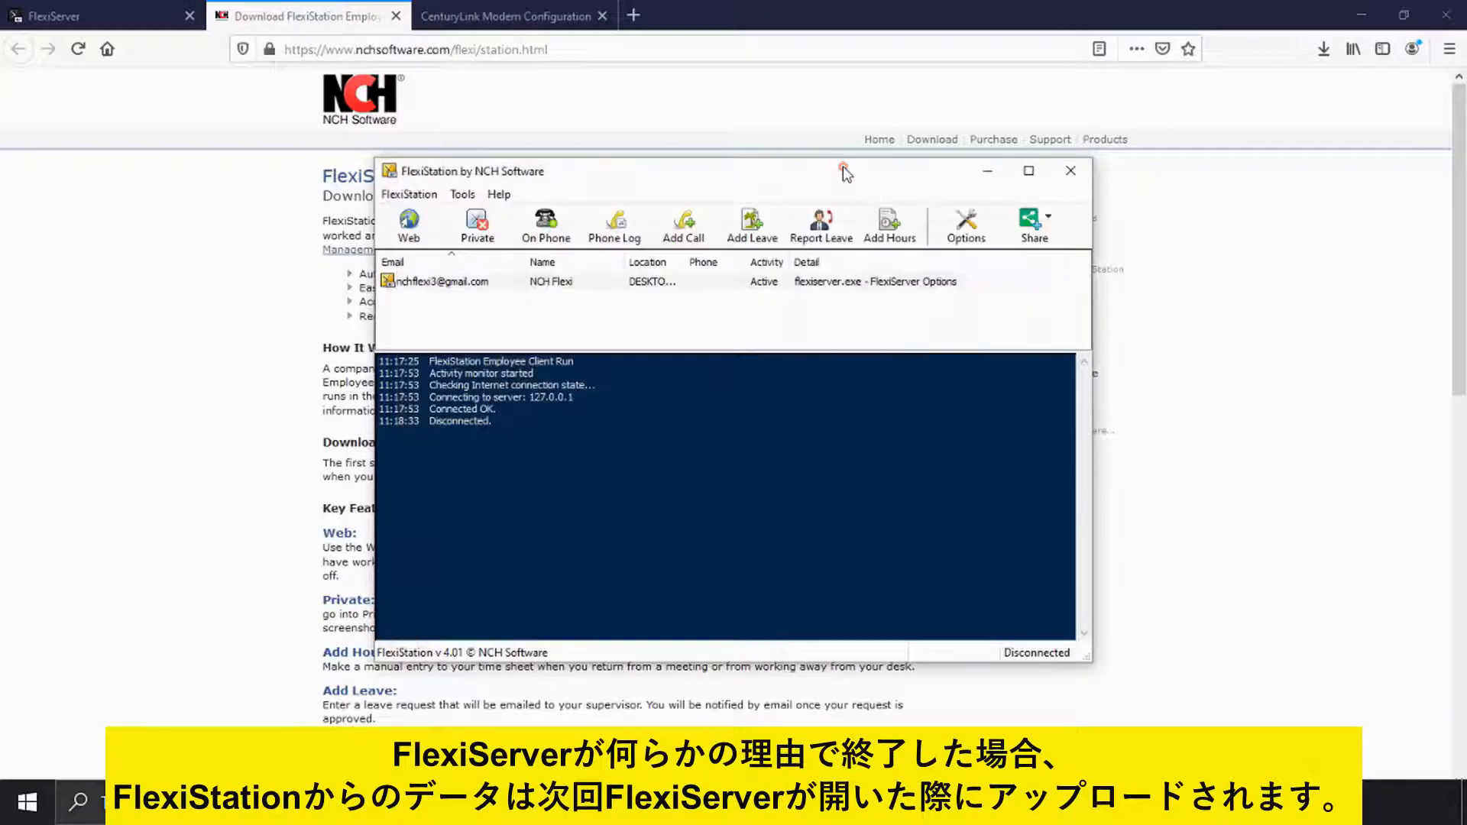